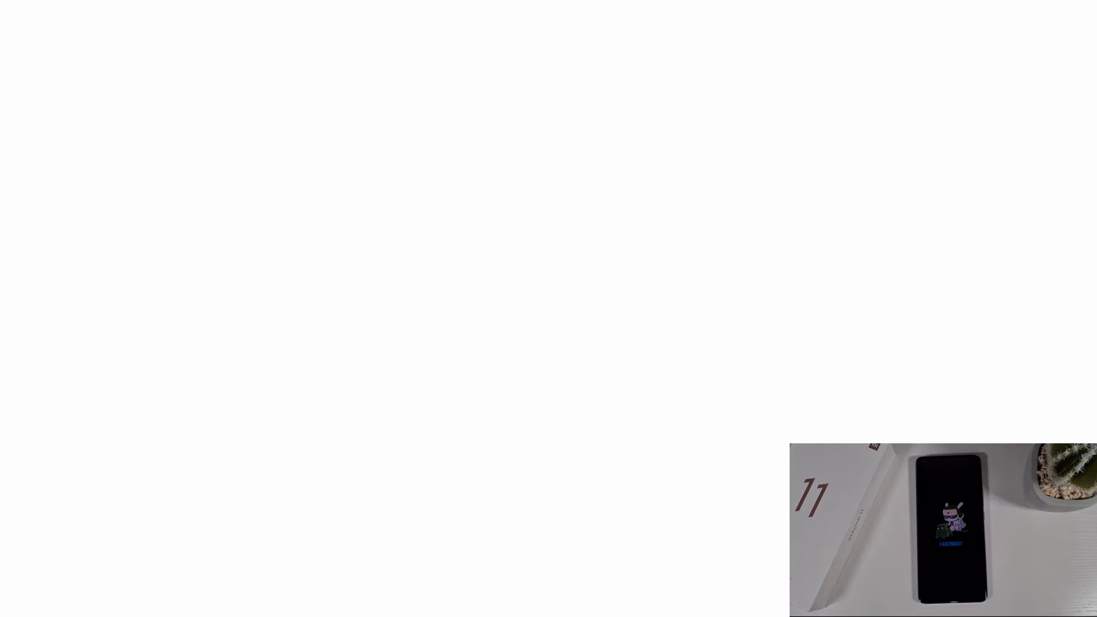
Step: Go to en.miui.com in the browser and open the site's Downloads page
left_click(228, 0)
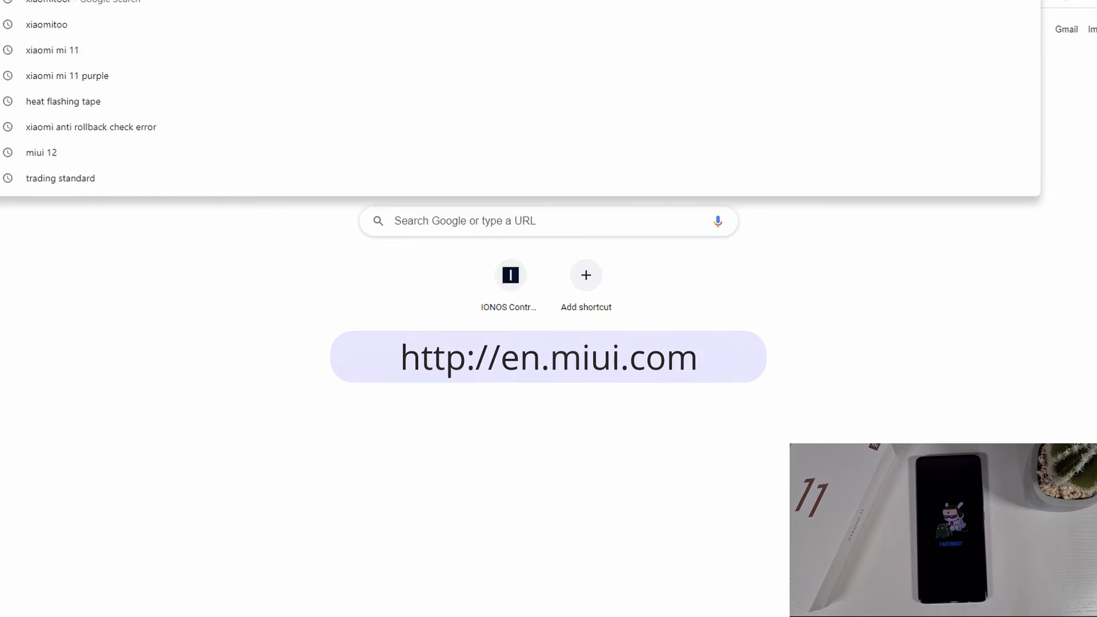
type("e")
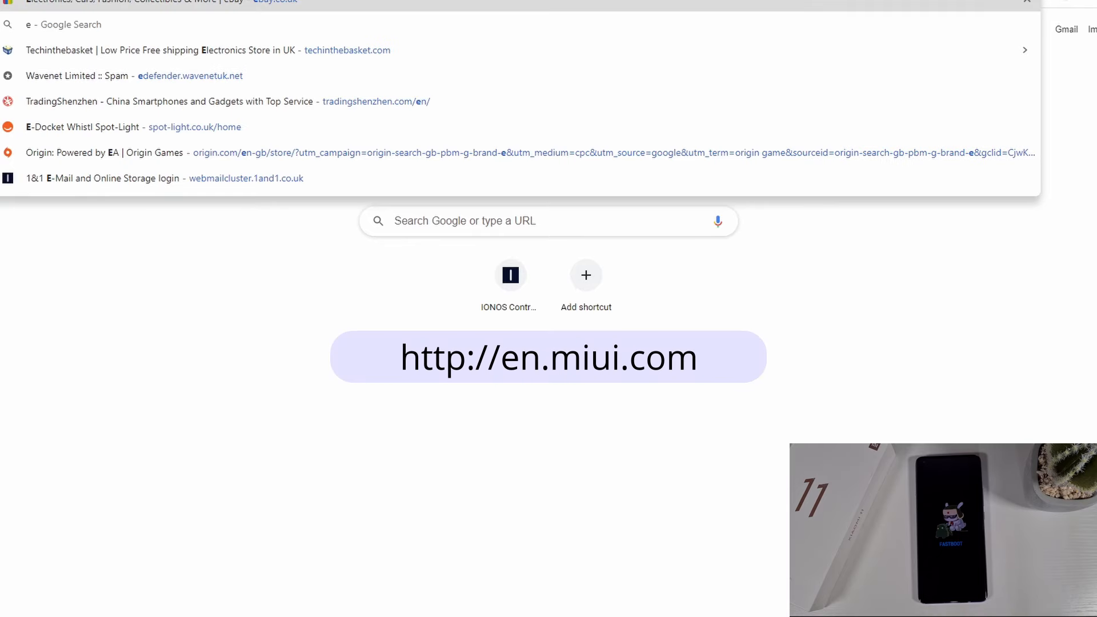
type("n.mi")
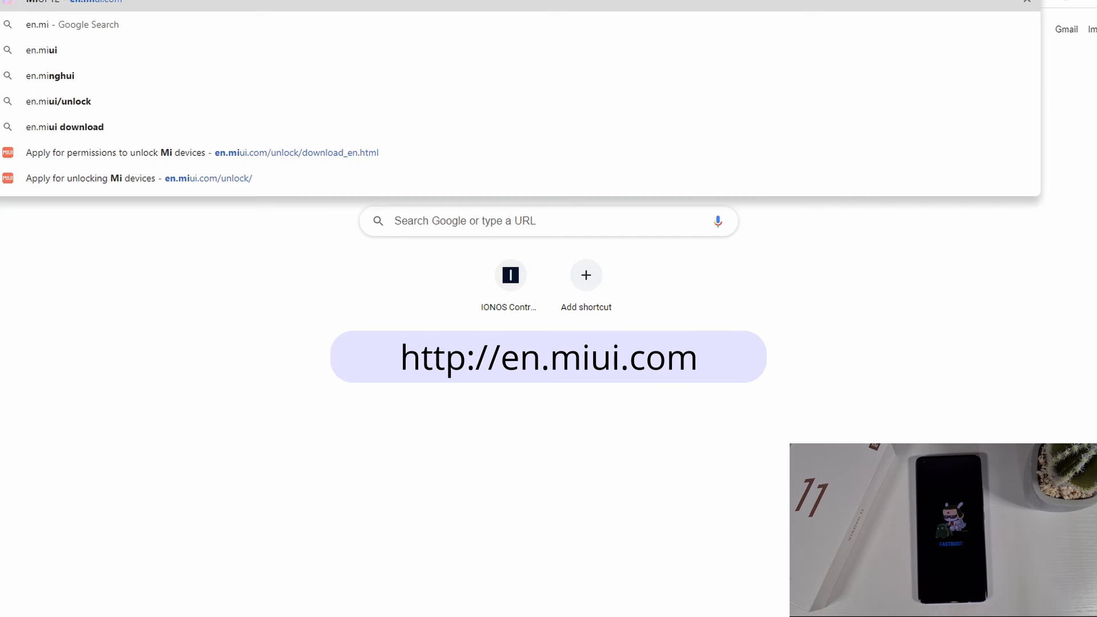
type("ui")
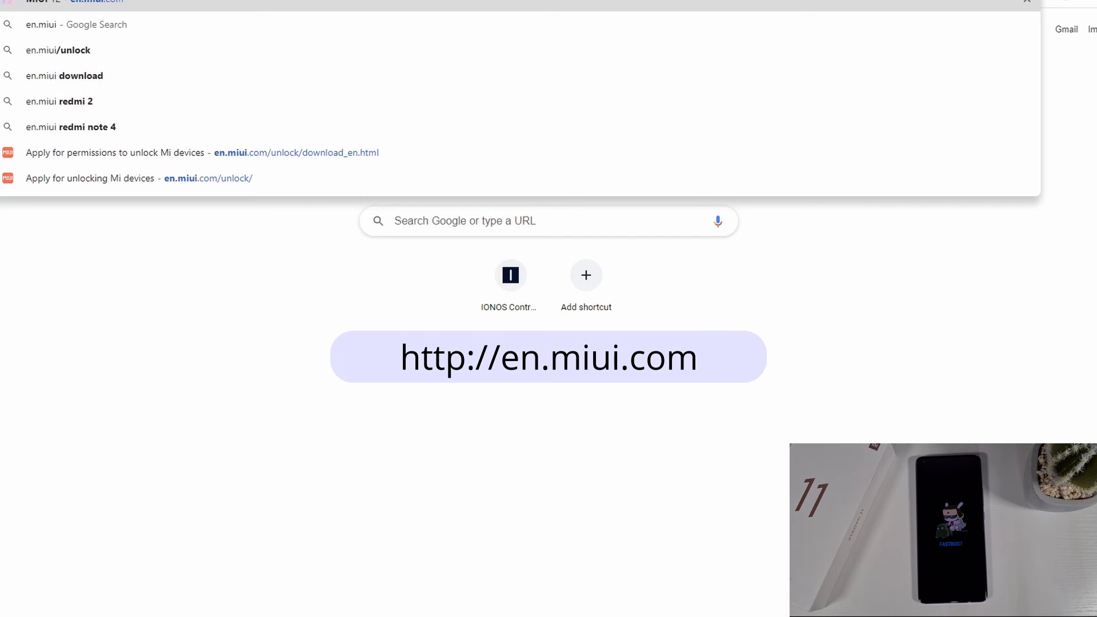
type(".com")
key("Return")
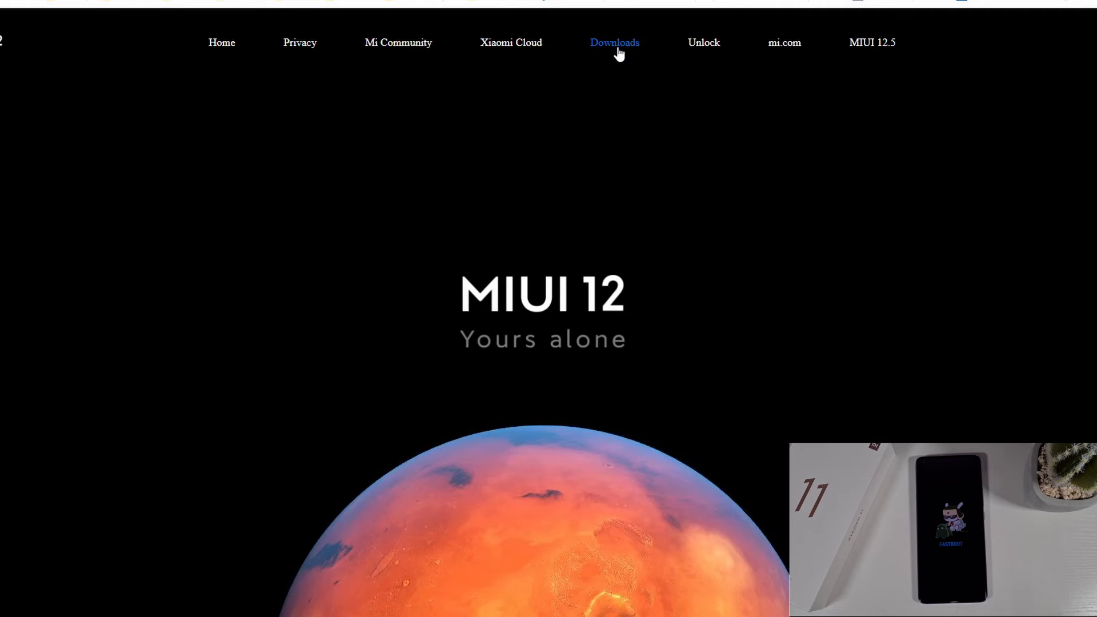
left_click(614, 43)
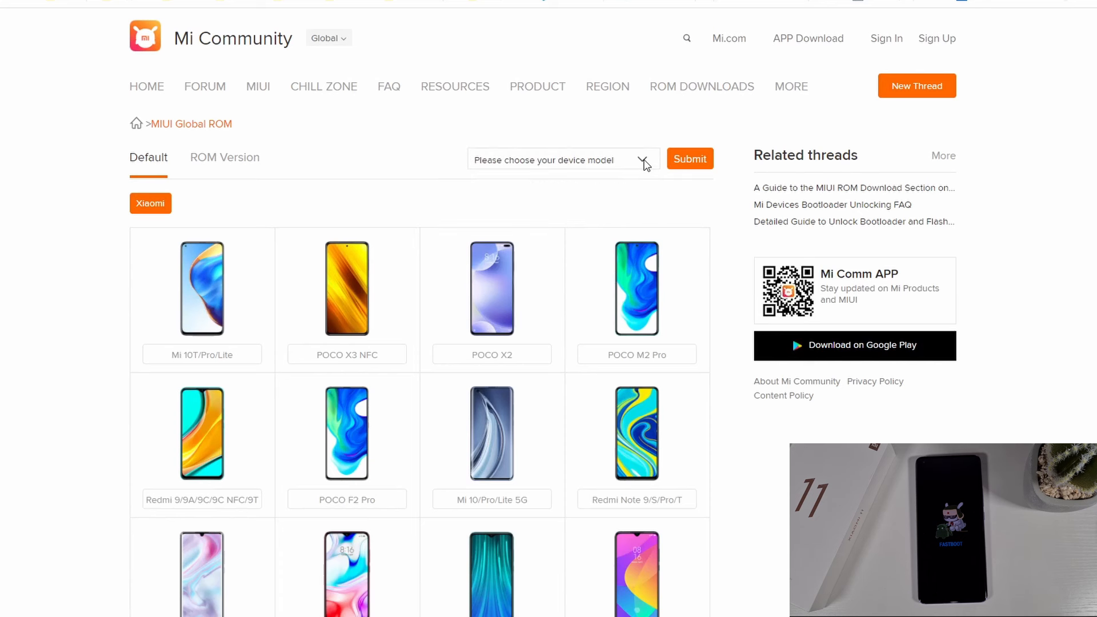
Step: Choose Mi 11 as the device model and submit it to open its ROM download page
left_click(645, 165)
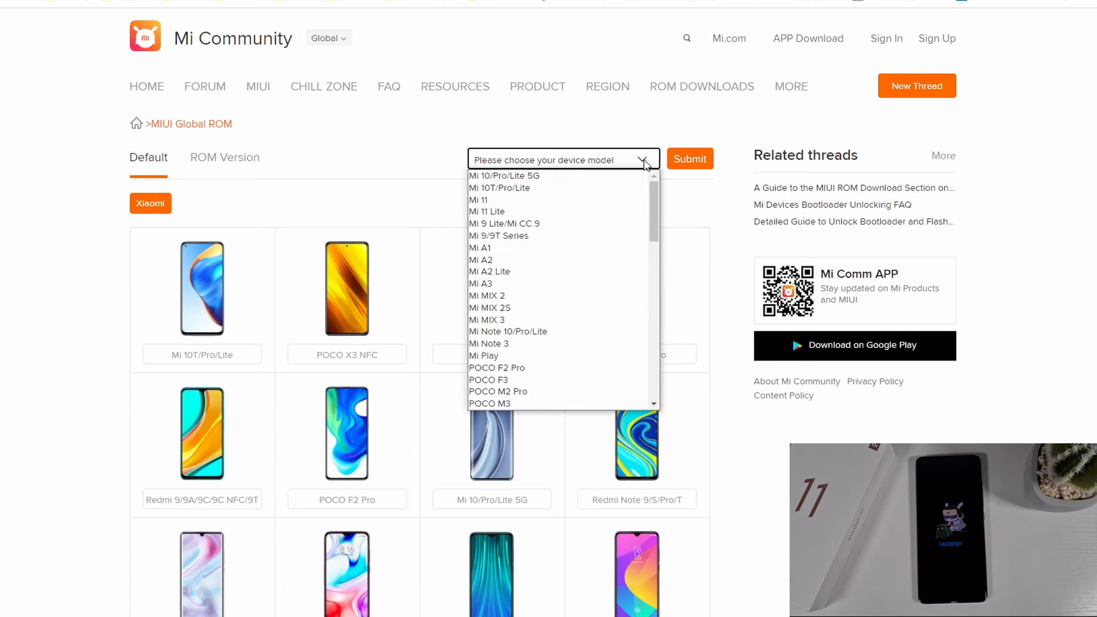
scroll(571, 342, "down", 1)
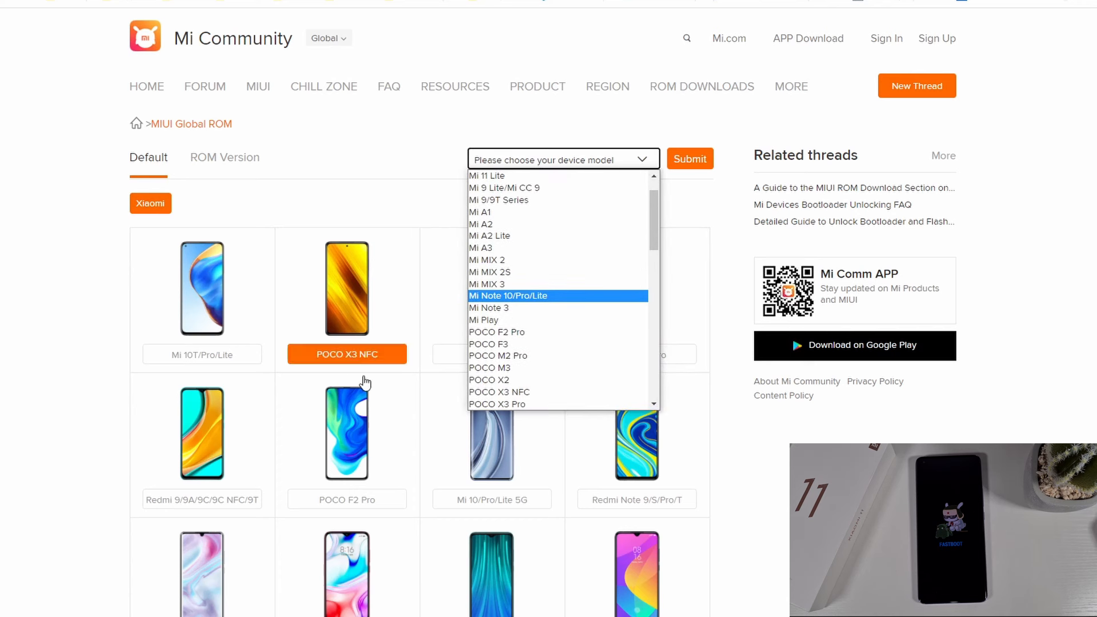
scroll(565, 235, "up", 1)
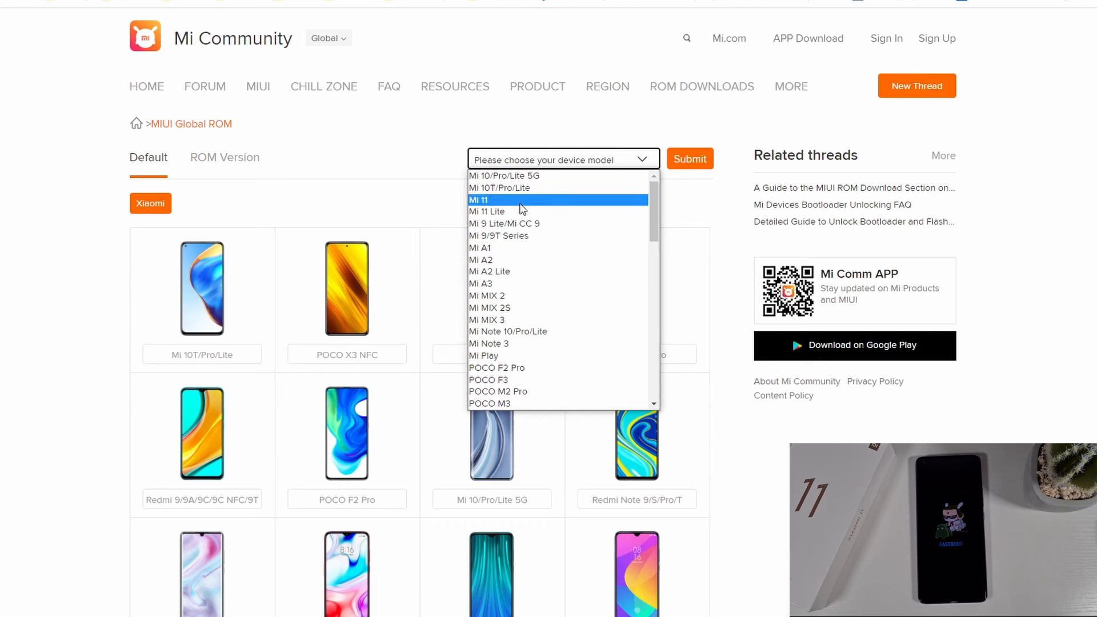
left_click(511, 205)
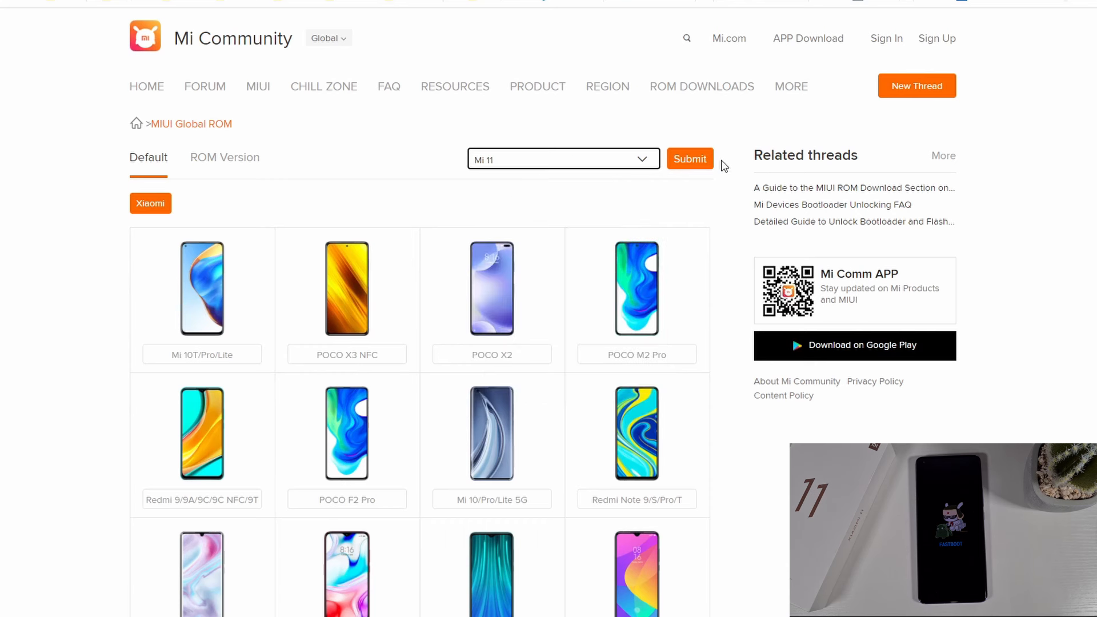
left_click(689, 159)
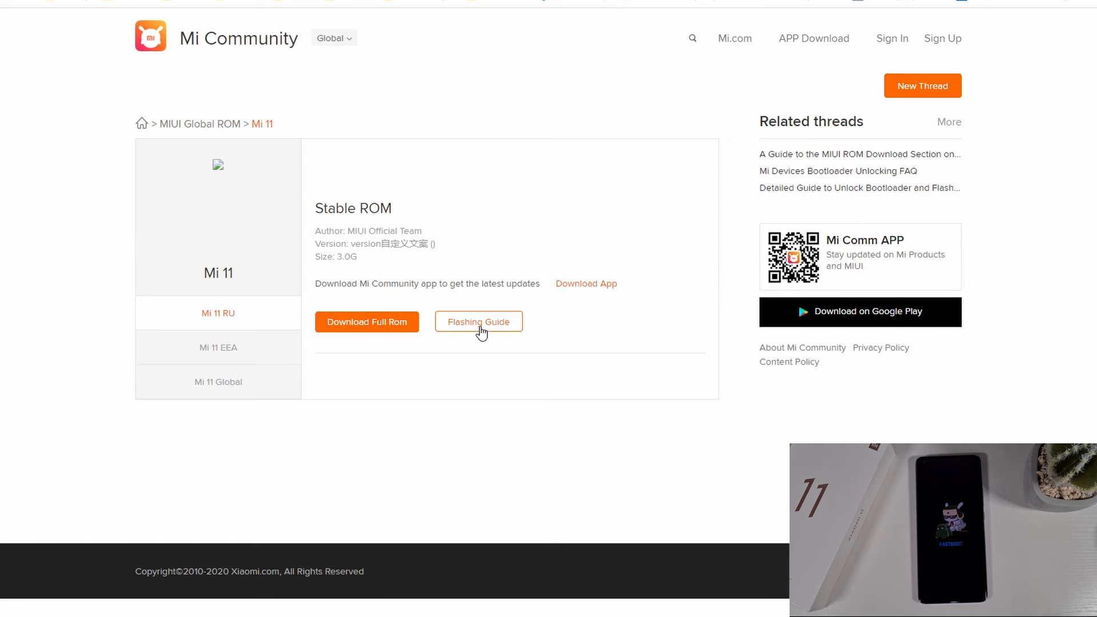
Step: Open the Fastboot Update method in the flashing guide and look through the Xiaomi Mi 11 fastboot packages
left_click(479, 324)
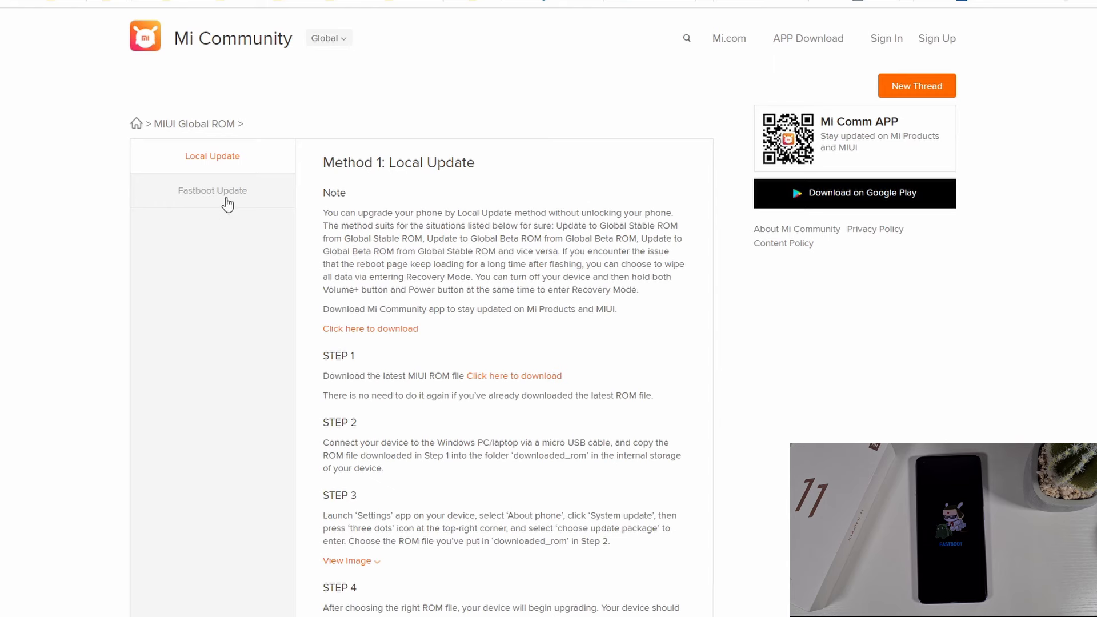
left_click(227, 203)
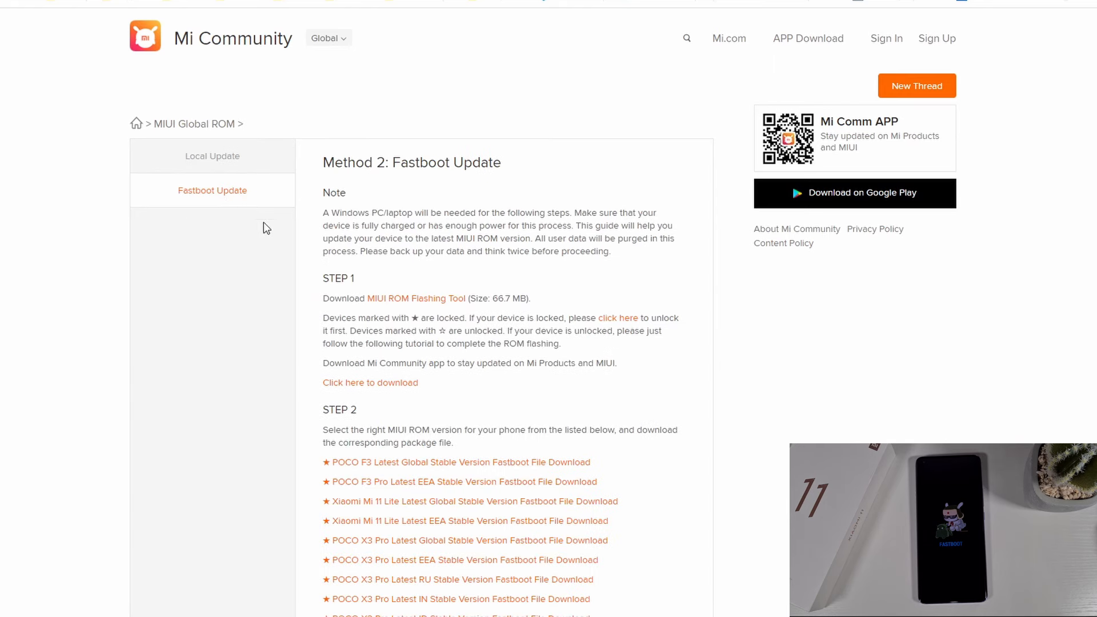
scroll(497, 380, "down", 2)
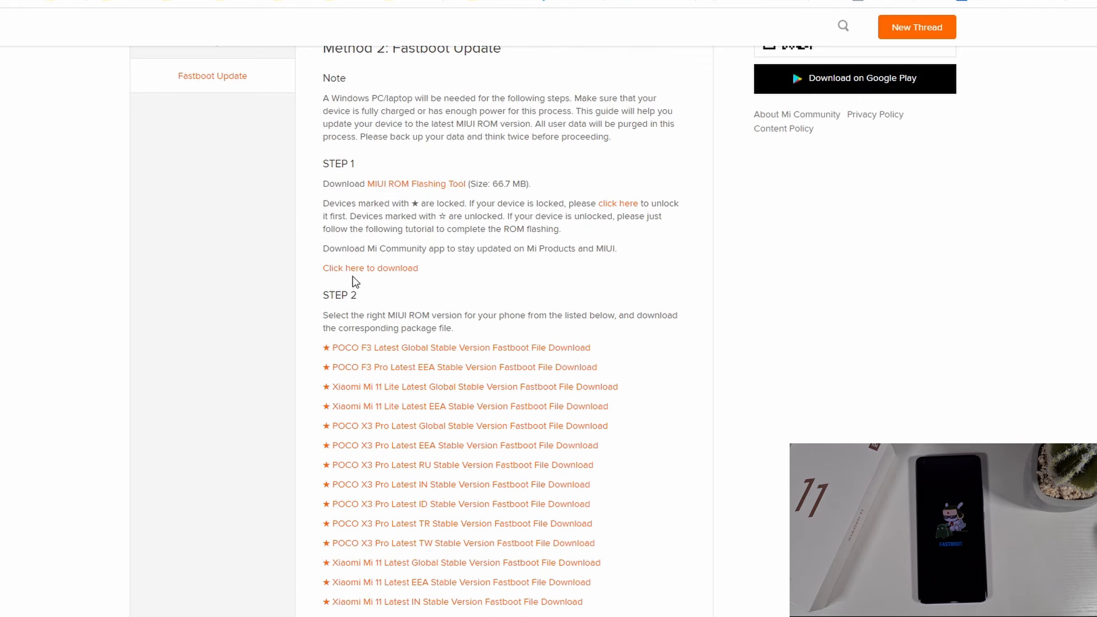
scroll(485, 306, "down", 1)
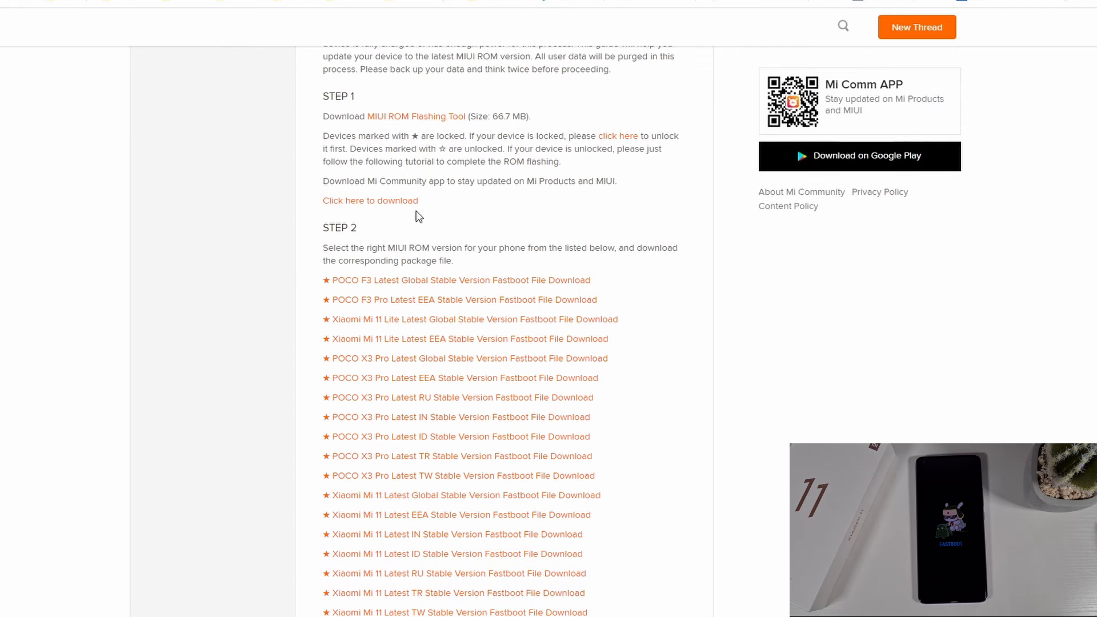
scroll(404, 324, "down", 2)
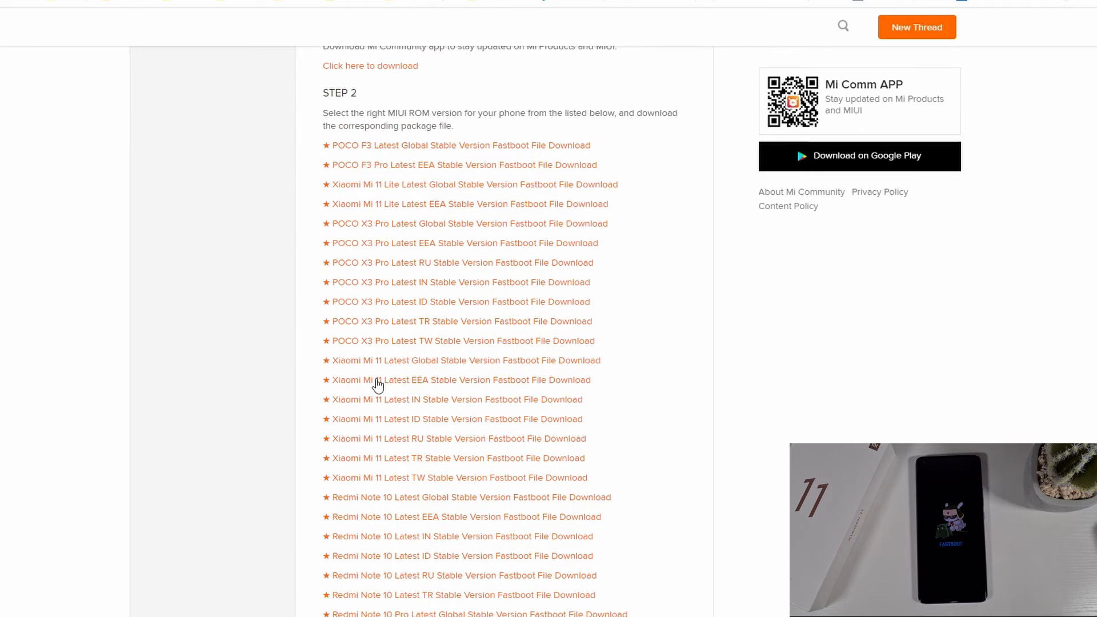
scroll(383, 400, "down", 1)
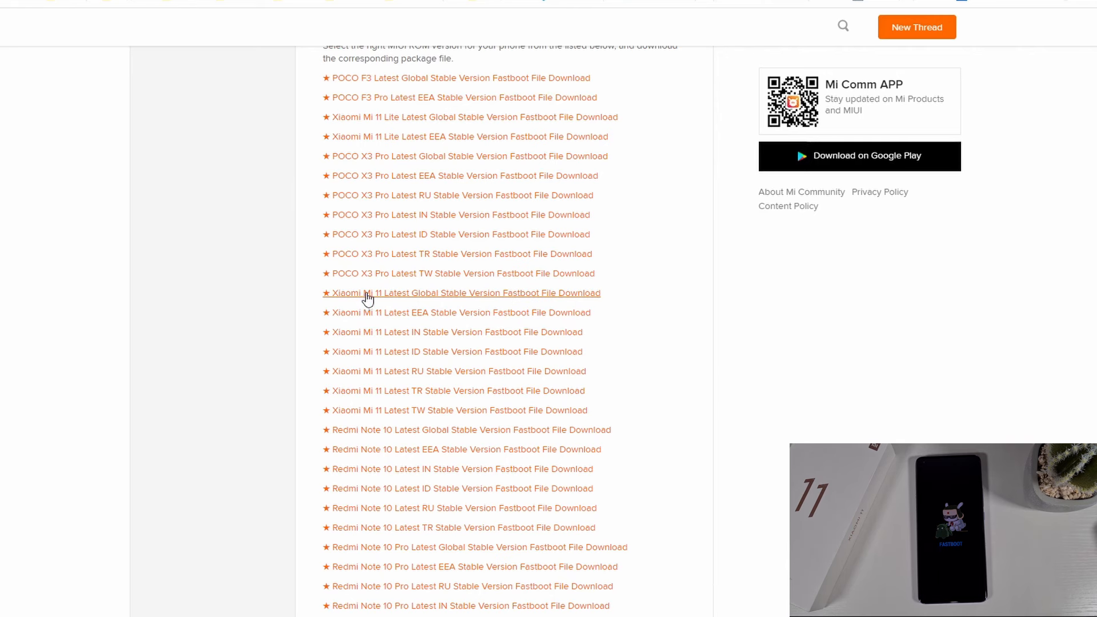
scroll(384, 456, "down", 10)
scroll(384, 457, "up", 10)
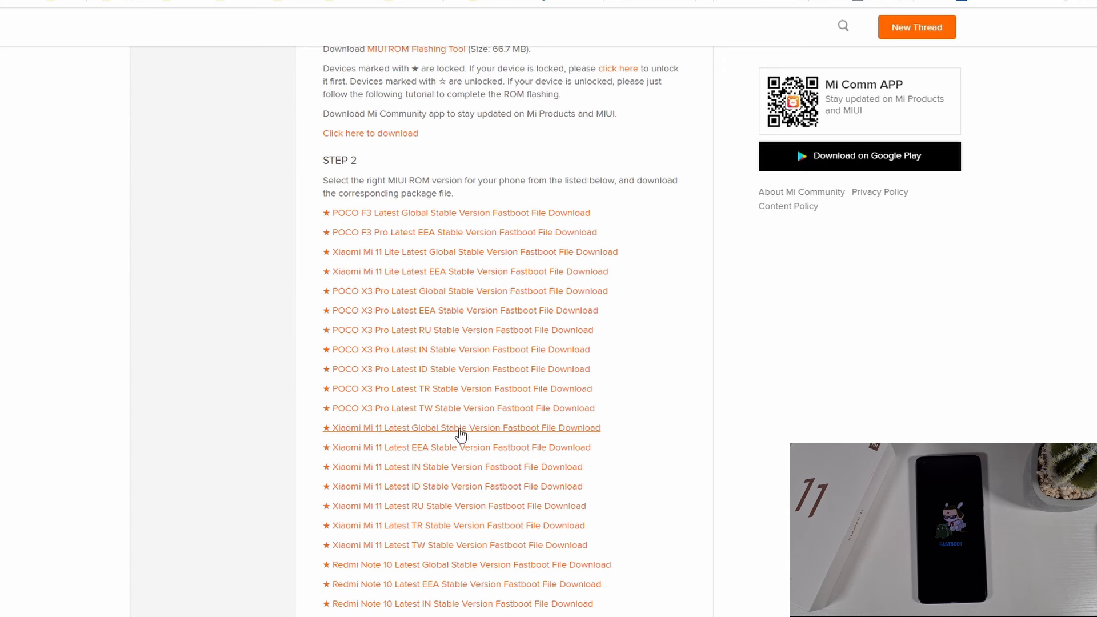
Step: Start downloading the Xiaomi Mi 11 Latest Global Stable Version fastboot file, and cancel the download
left_click(460, 434)
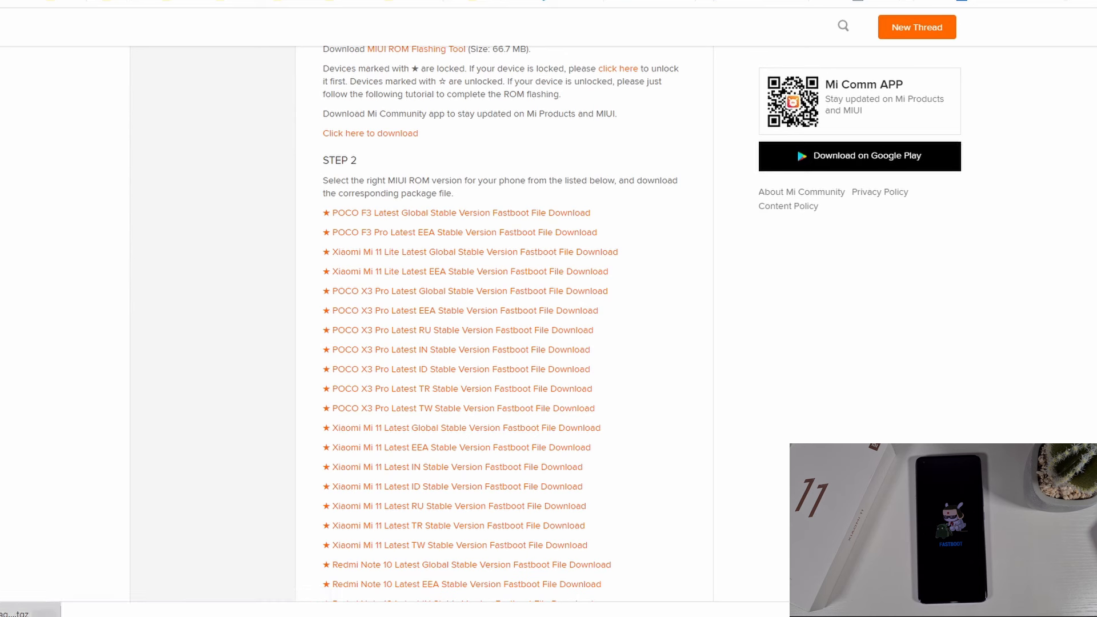
right_click(34, 610)
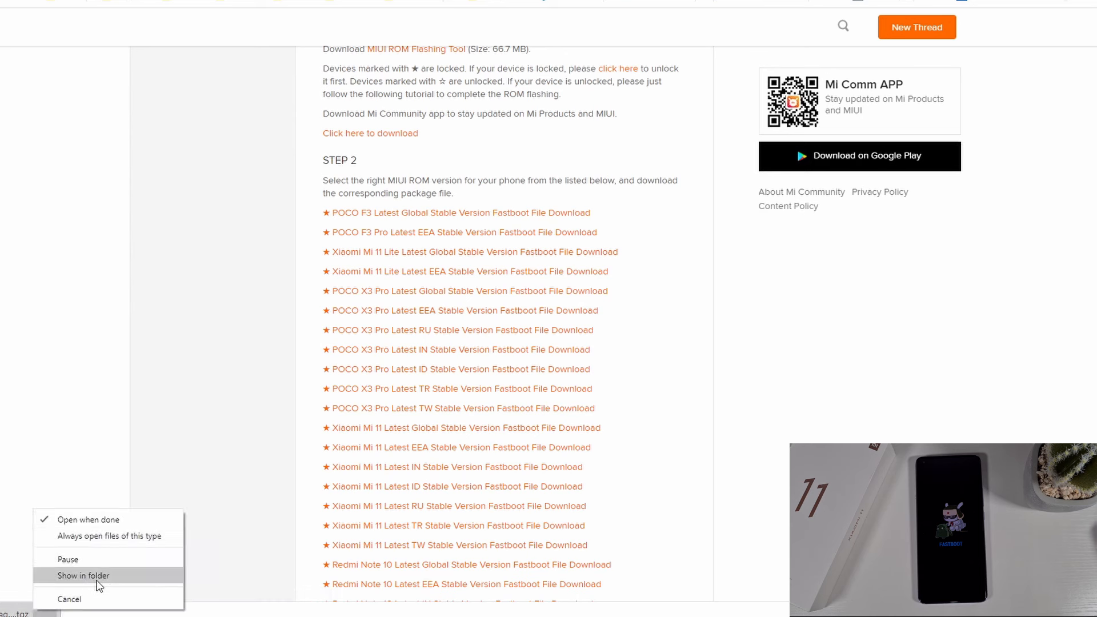
left_click(87, 596)
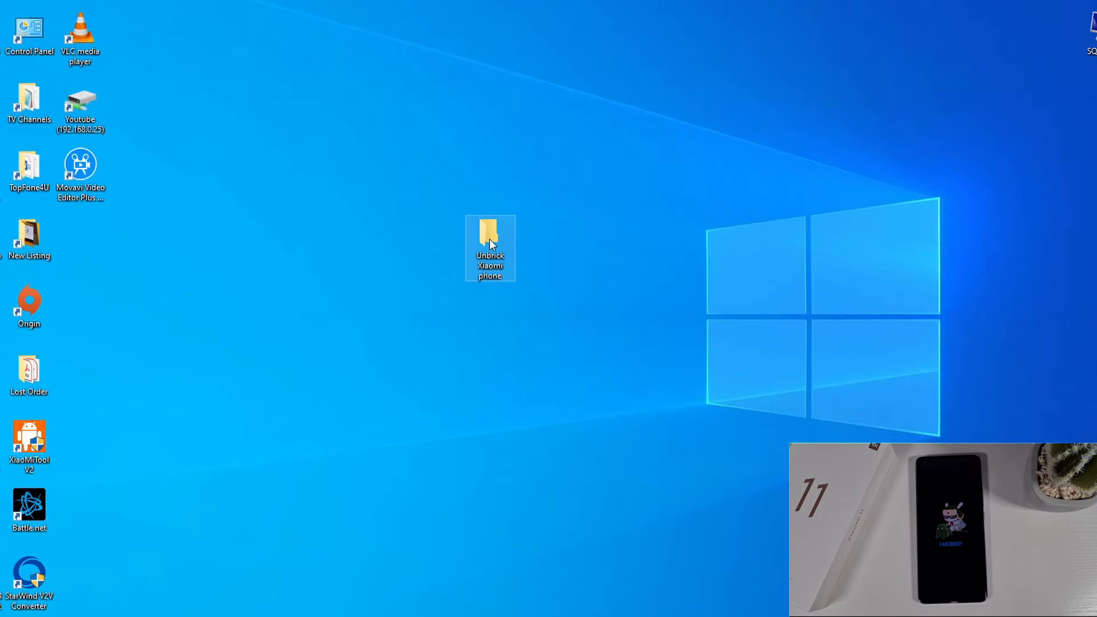
Step: Open the Unbrick Xiaomi phone folder on the desktop and extract MiFlash2020-3-14-0.rar to its own subfolder
double_click(492, 256)
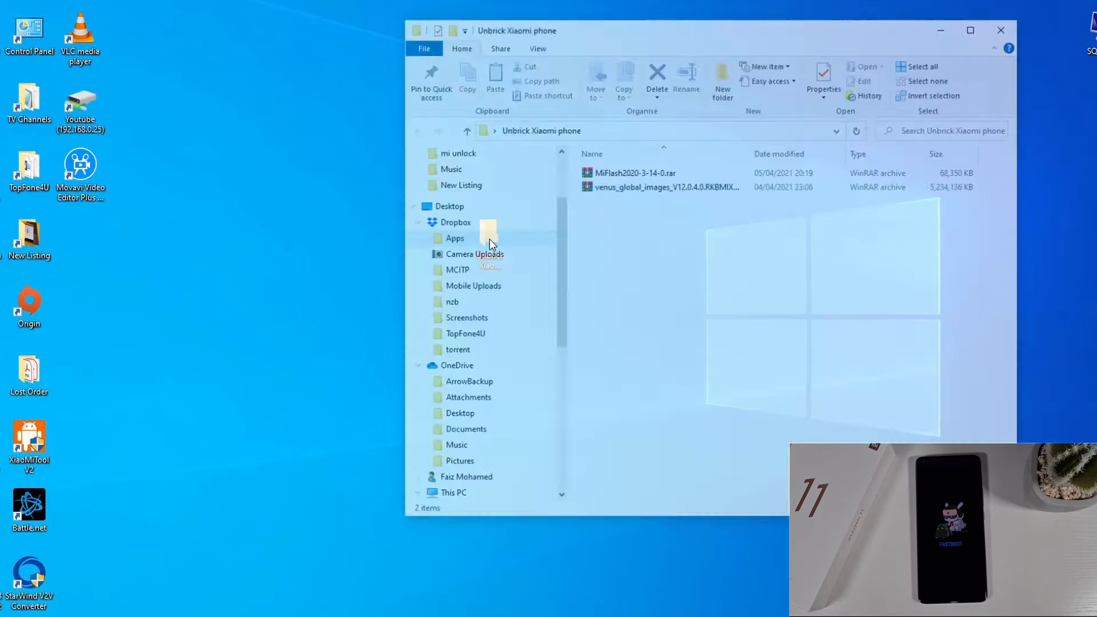
left_click_drag(712, 49, 561, 6)
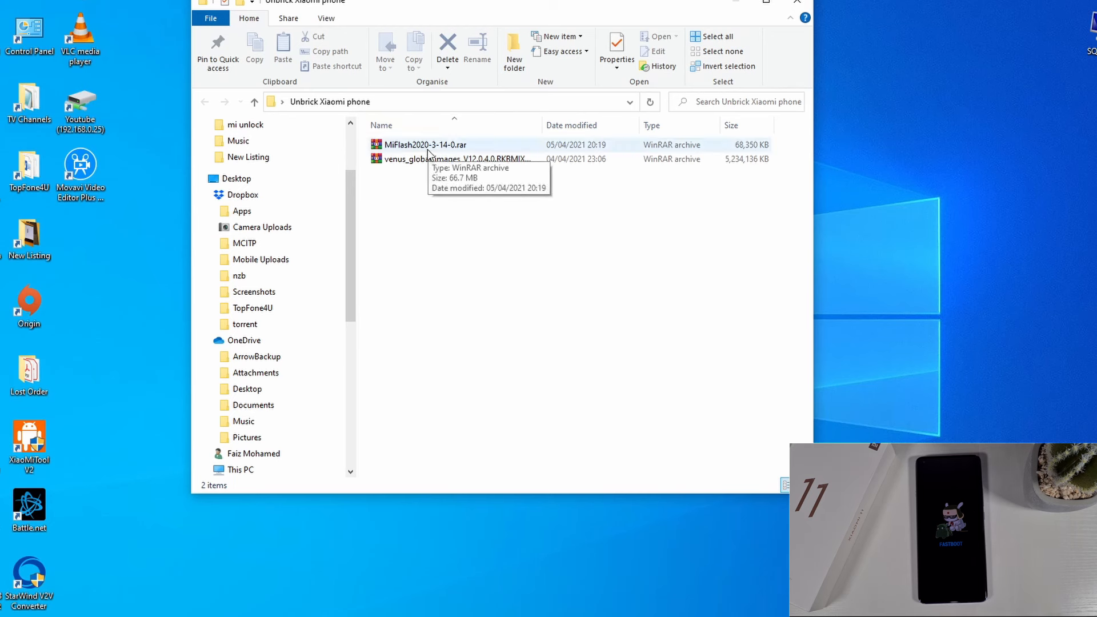
right_click(406, 150)
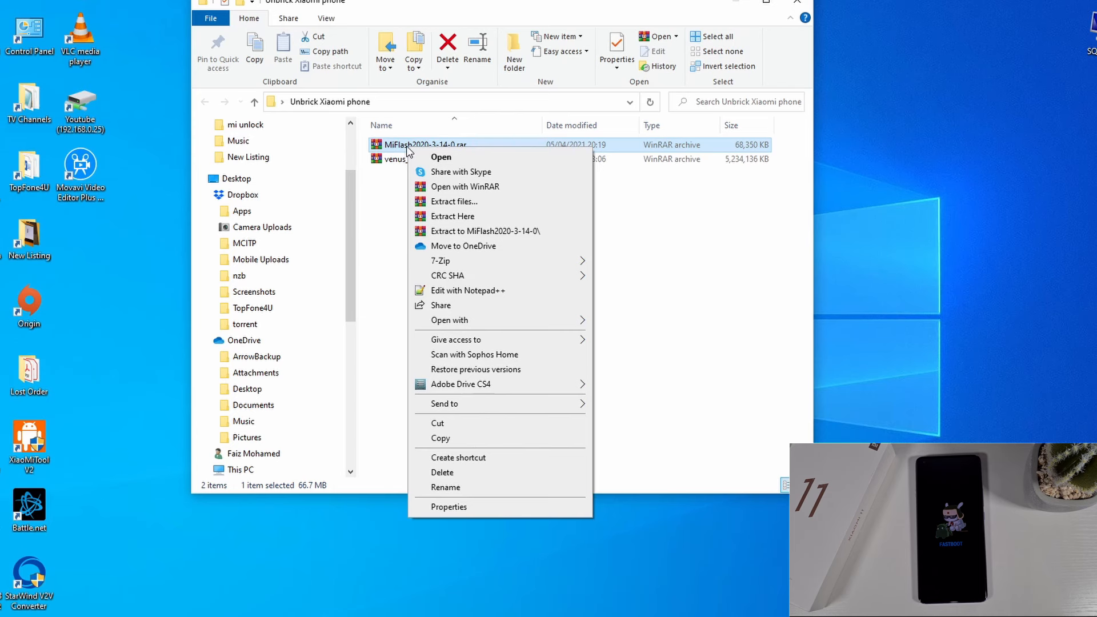
left_click(465, 202)
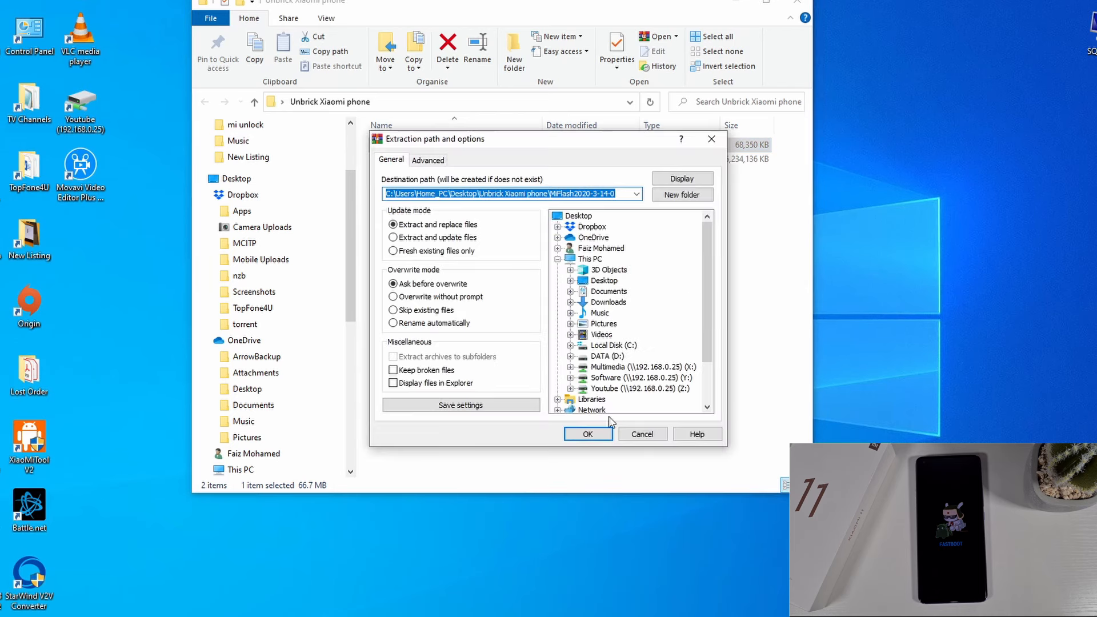
left_click(589, 434)
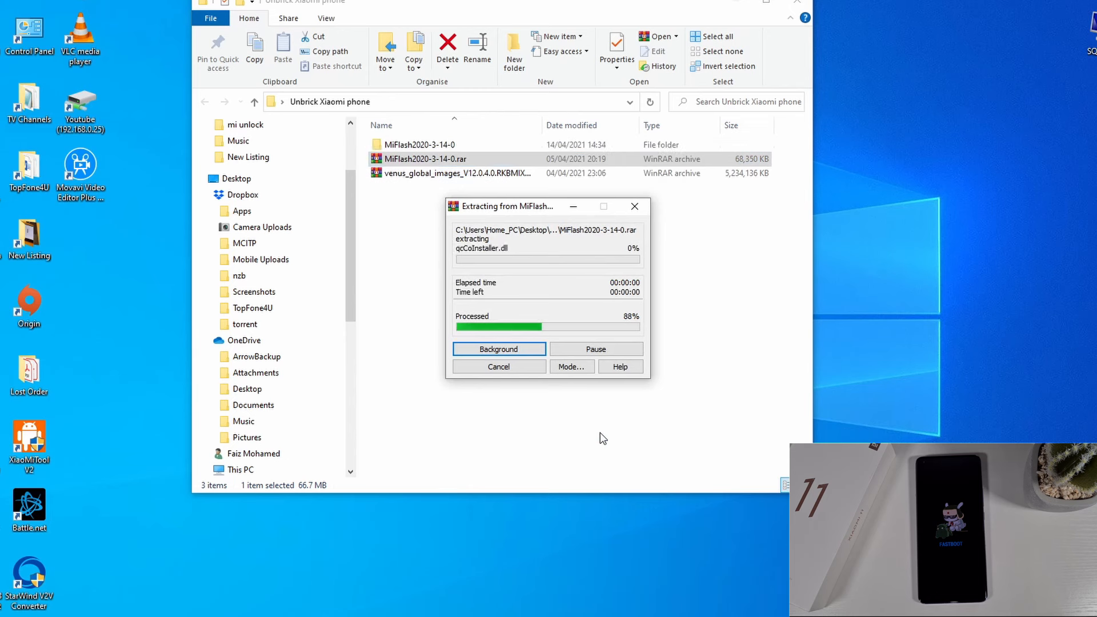
Step: Extract the venus_global_images_V12.0.4.0 ROM archive to the default destination in the Unbrick Xiaomi phone folder
left_click(433, 175)
right_click(471, 181)
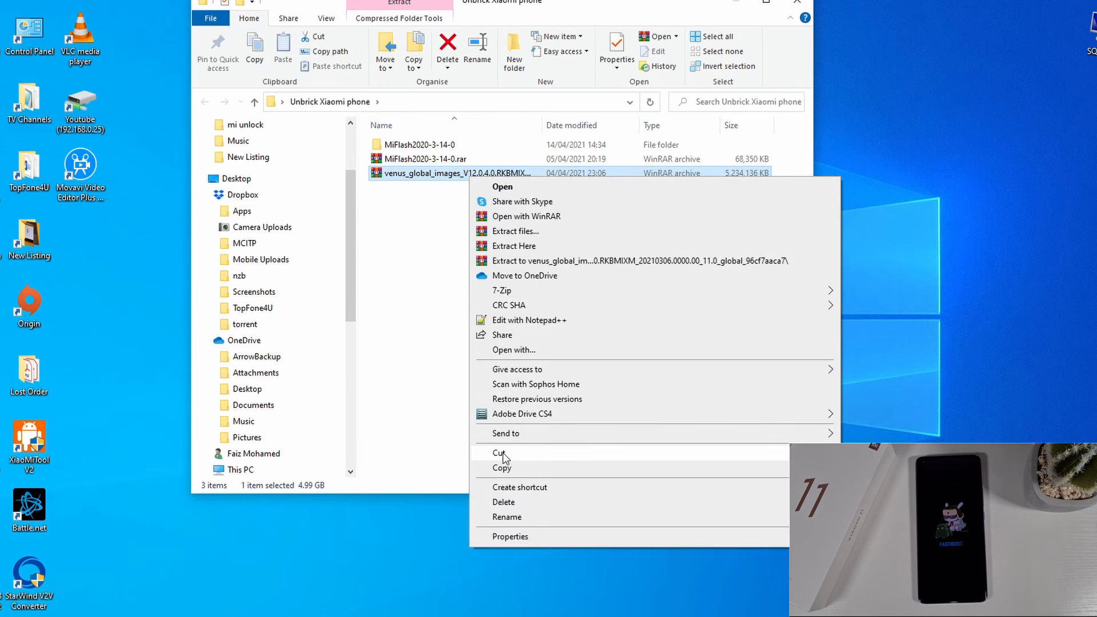
left_click(515, 232)
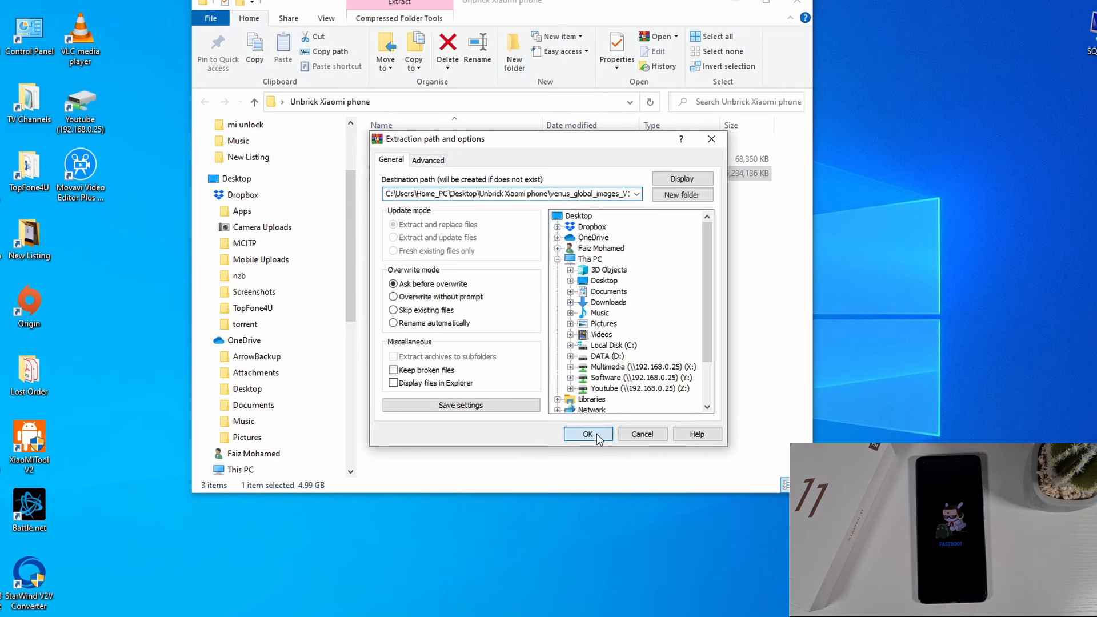
left_click(596, 433)
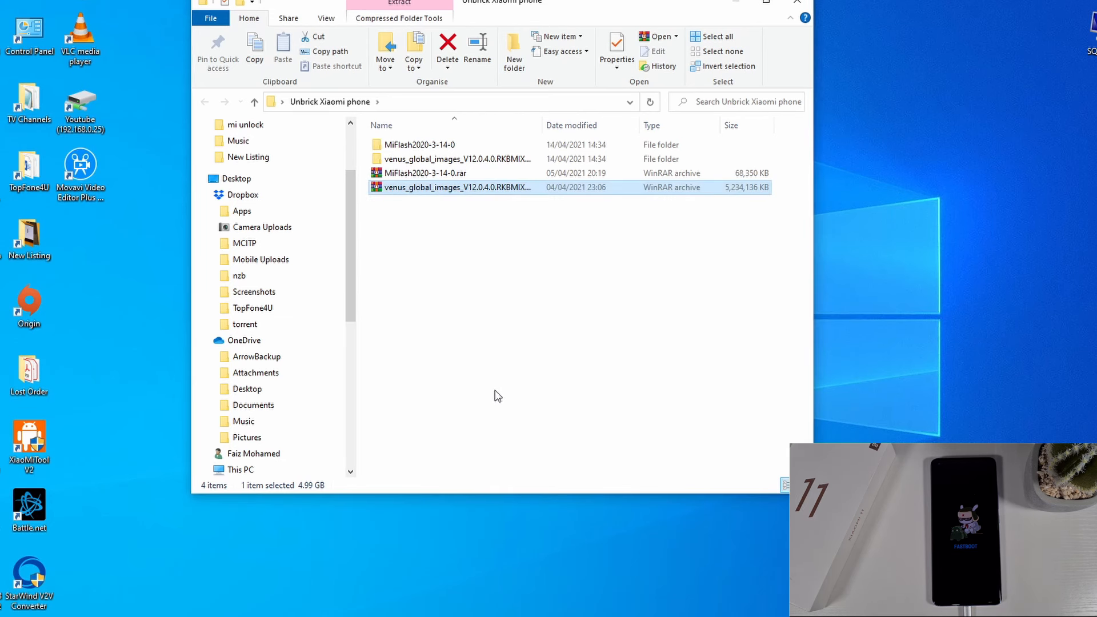
Step: Launch XiaoMiFlash.exe from the extracted MiFlash2020-3-14-0 folder and refresh the connected device list
double_click(425, 146)
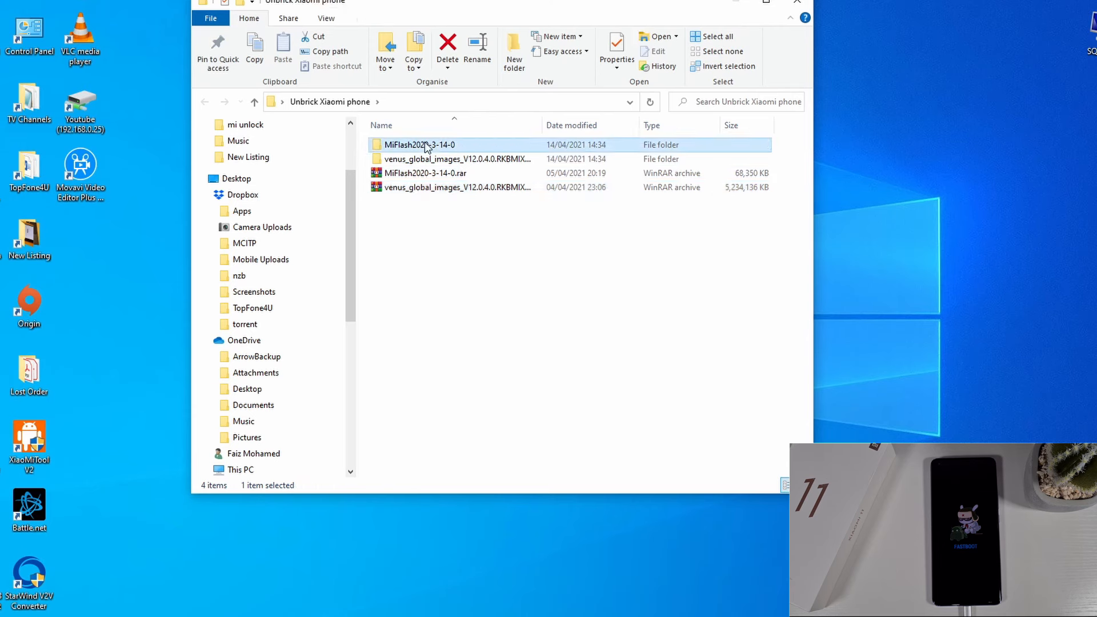
scroll(457, 334, "down", 2)
scroll(456, 334, "down", 2)
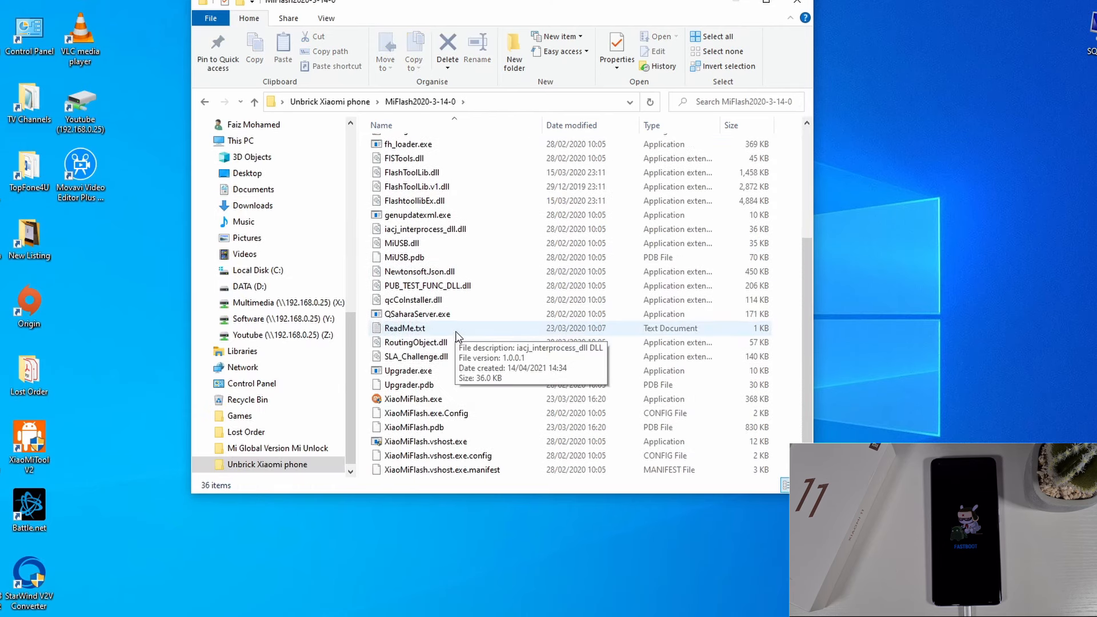
double_click(422, 399)
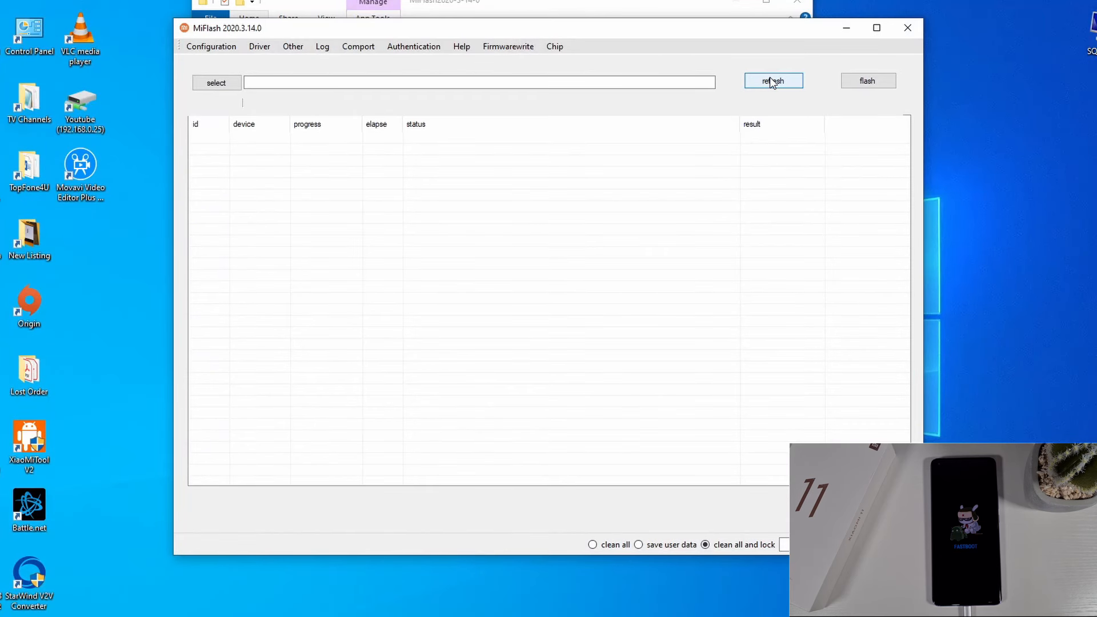
left_click(772, 82)
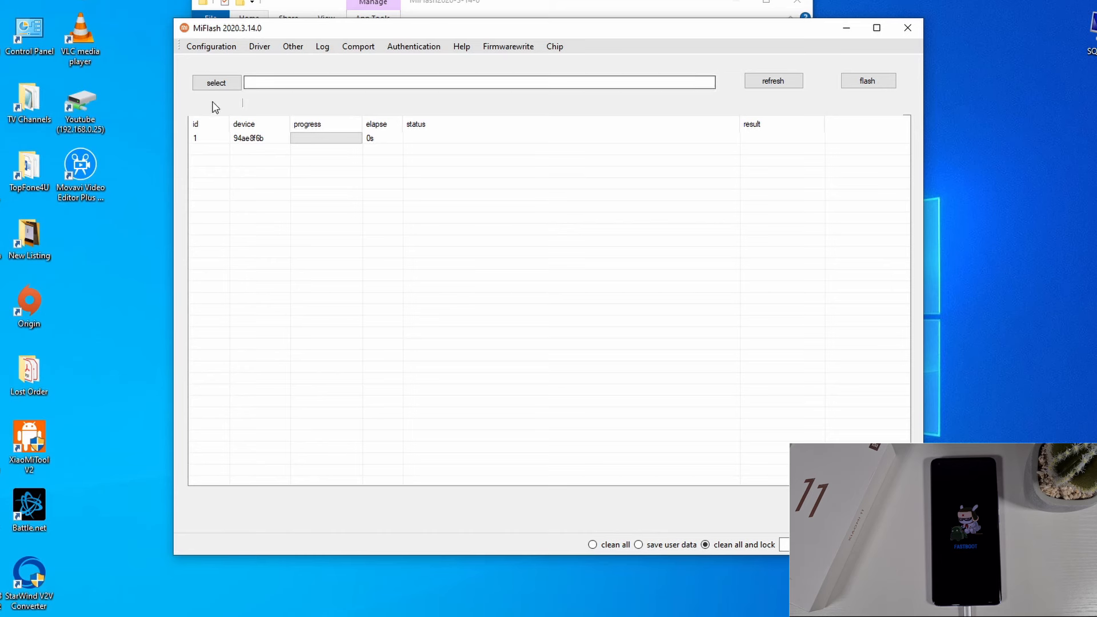
Step: Install the drivers offered in MiFlash's driver window and close that window
left_click(266, 49)
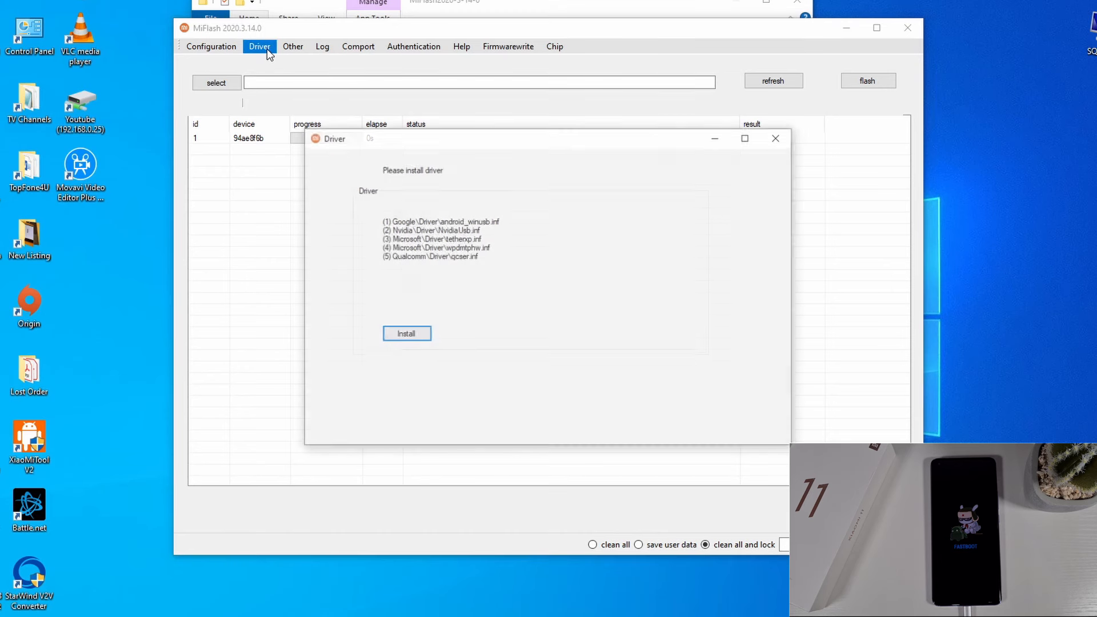
left_click(407, 334)
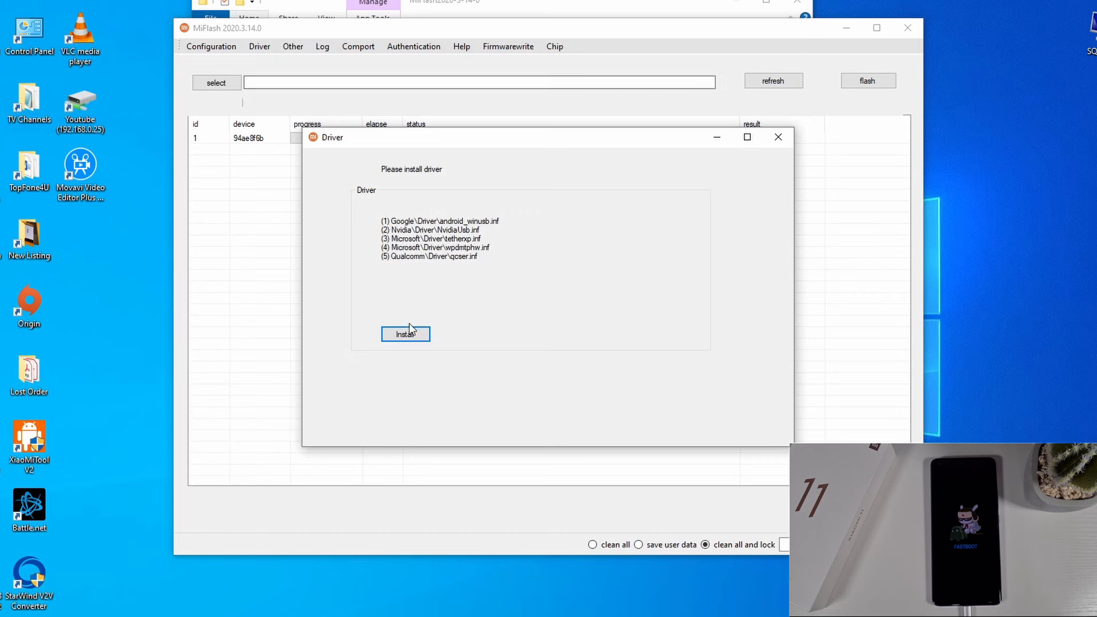
left_click(777, 137)
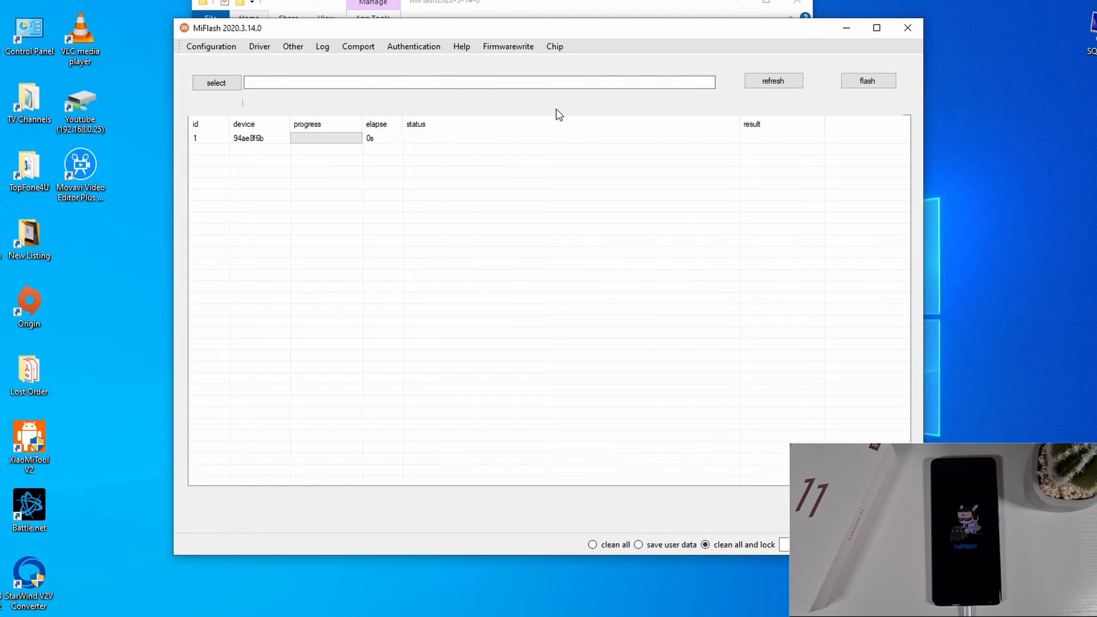
Step: Set the firmware path to the inner venus_global_images_V12.0.4.0.RKBMIXM folder inside Unbrick Xiaomi phone on the desktop
left_click(210, 83)
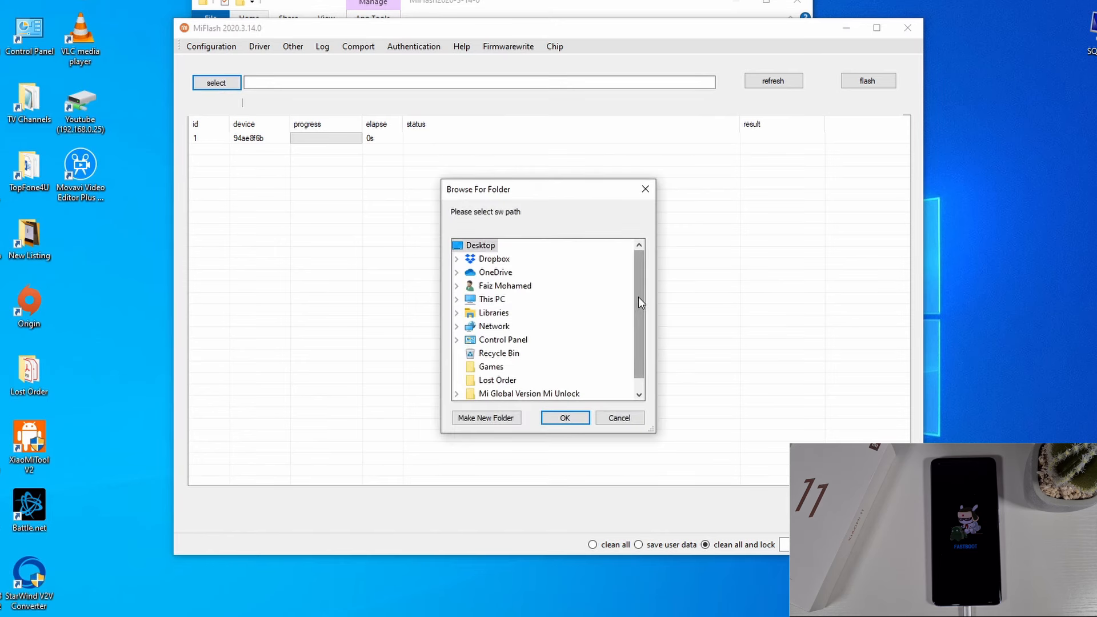
left_click_drag(636, 358, 639, 385)
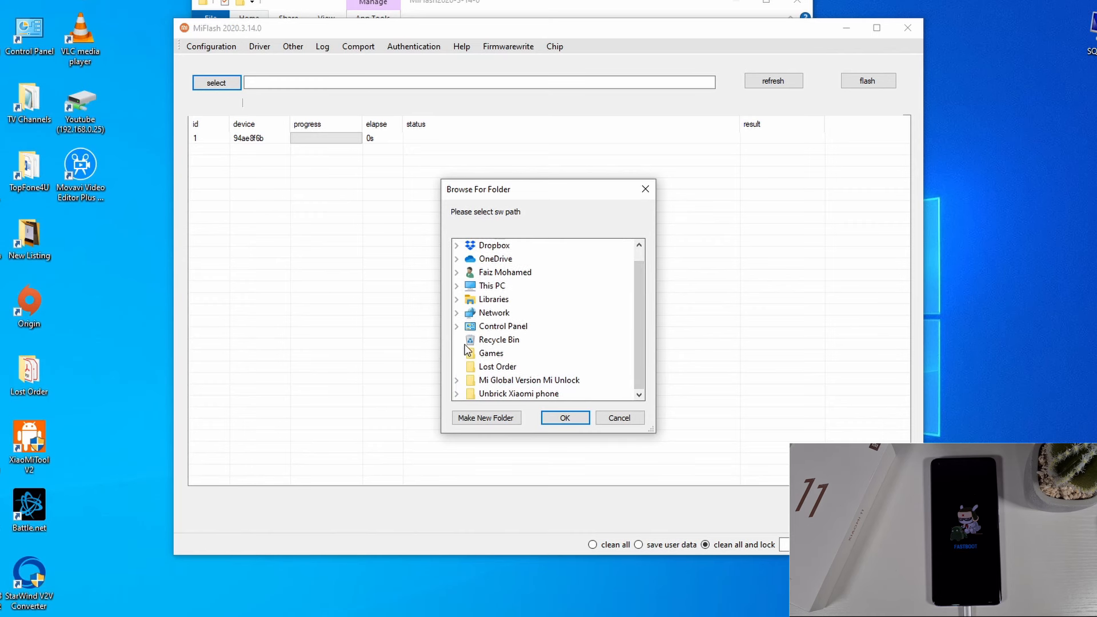
left_click(473, 394)
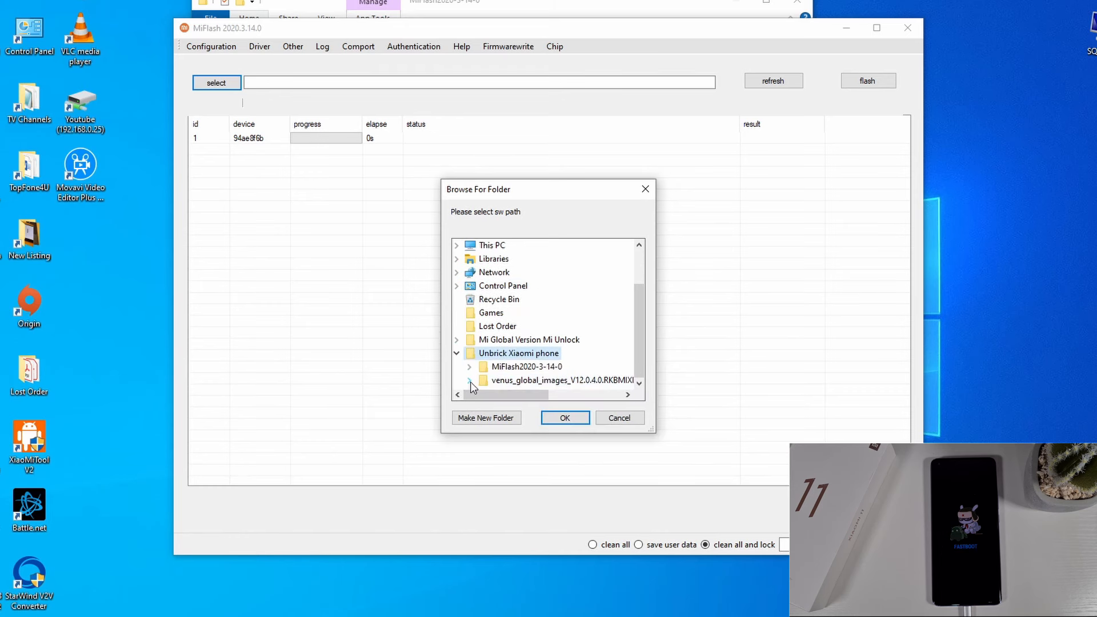
left_click(469, 380)
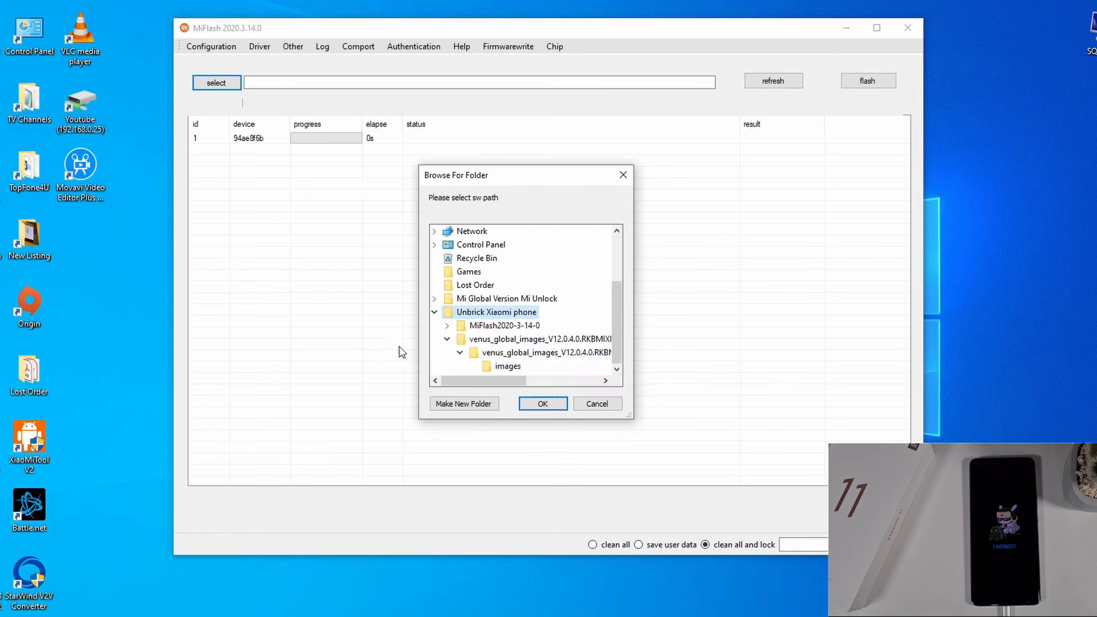
left_click(518, 354)
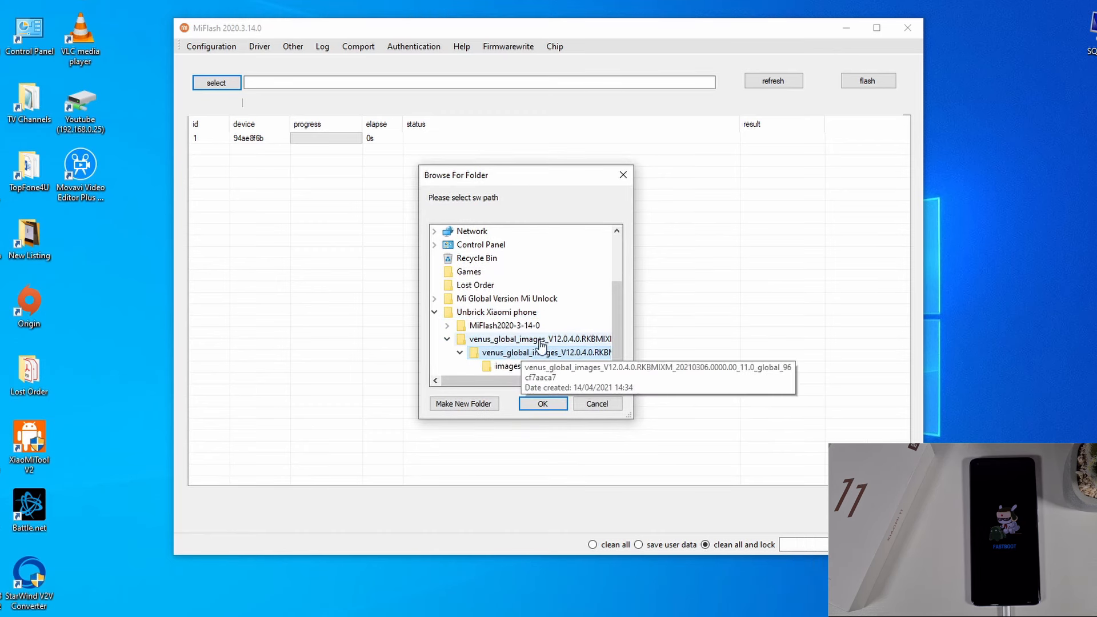
left_click(542, 404)
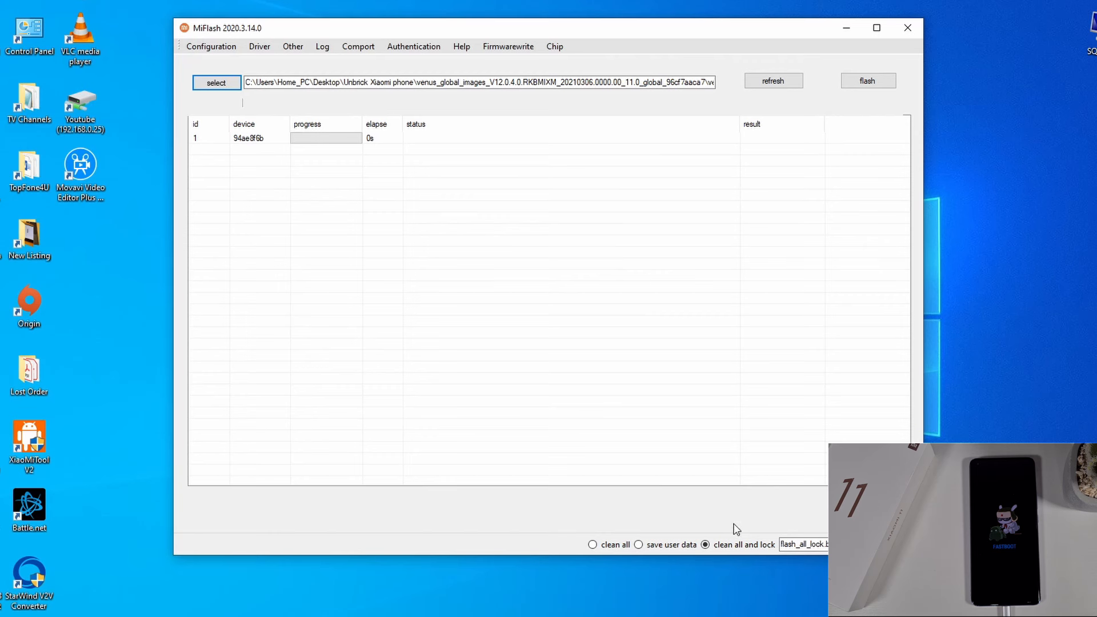
Step: Set the flash mode to clean all and try to flash the connected phone
left_click(592, 544)
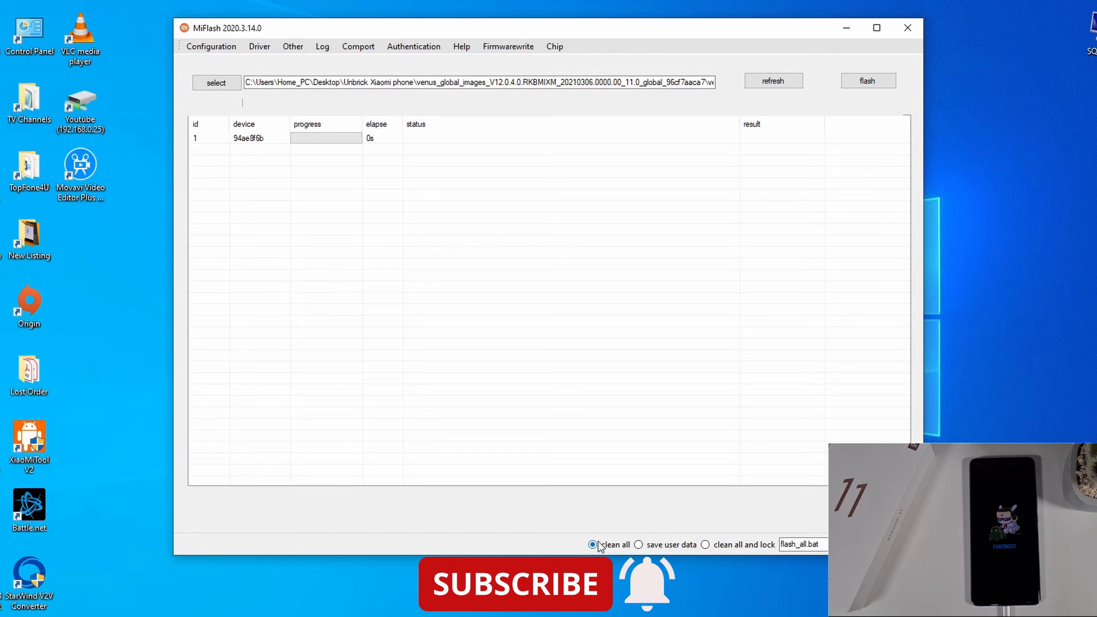
left_click(881, 83)
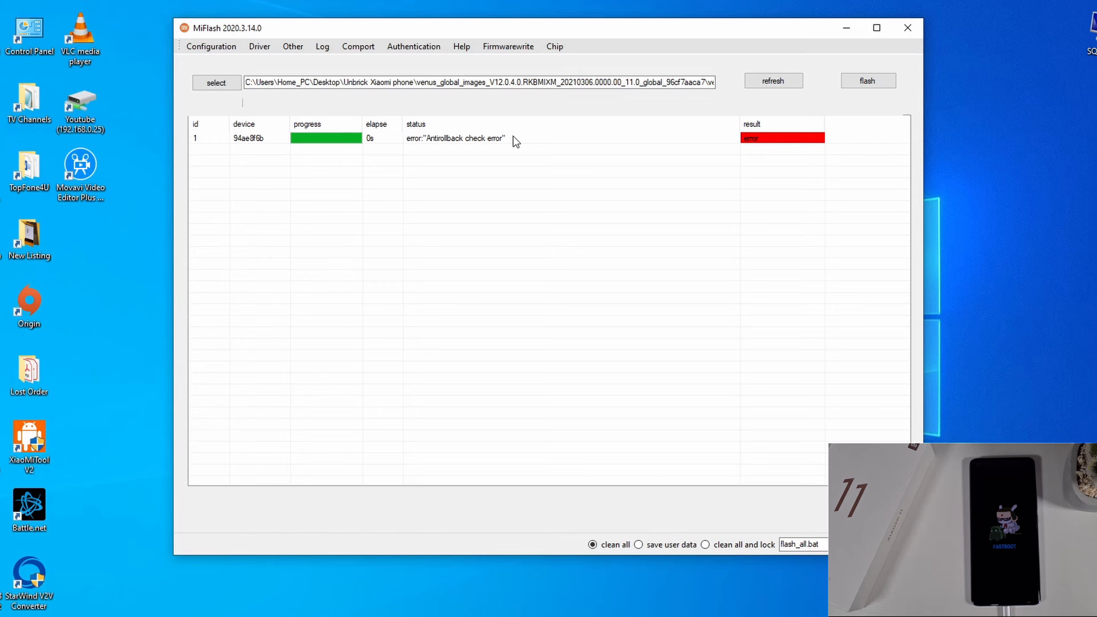
Step: Minimize MiFlash and open the inner venus_global_images_V12.0.4.0 ROM folder from Unbrick Xiaomi phone in File Explorer
left_click(847, 29)
double_click(490, 240)
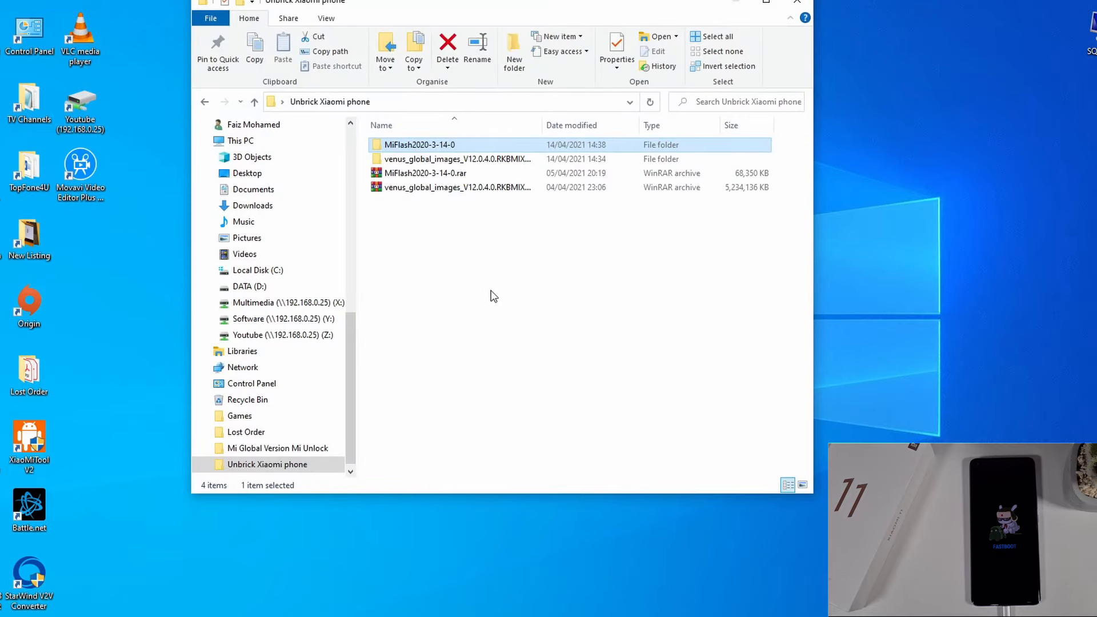
left_click(459, 163)
double_click(458, 161)
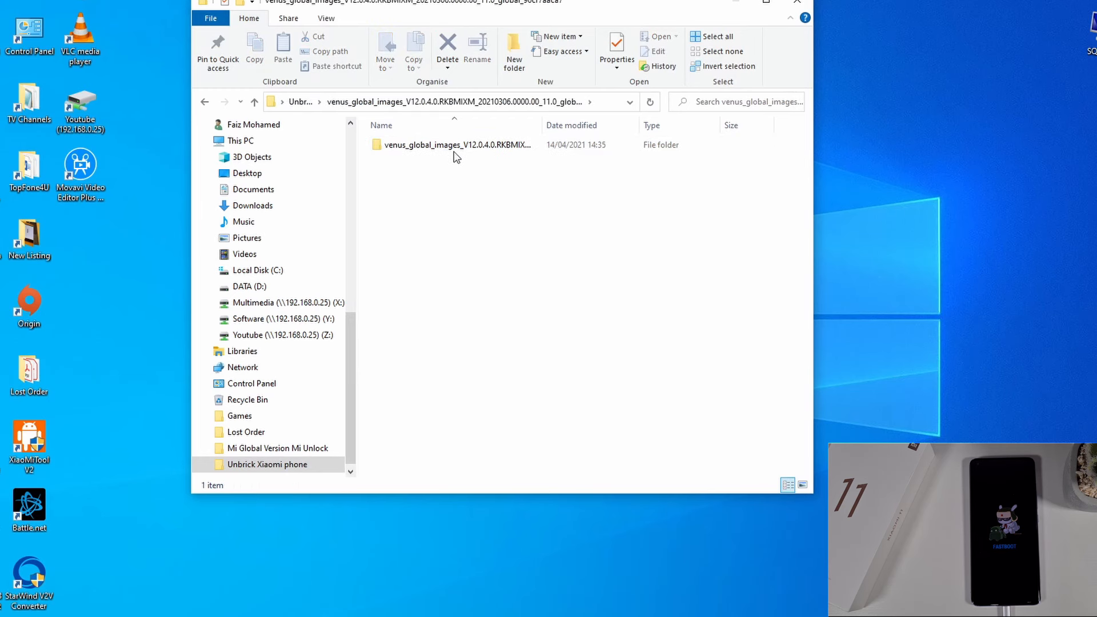
left_click(452, 146)
double_click(452, 146)
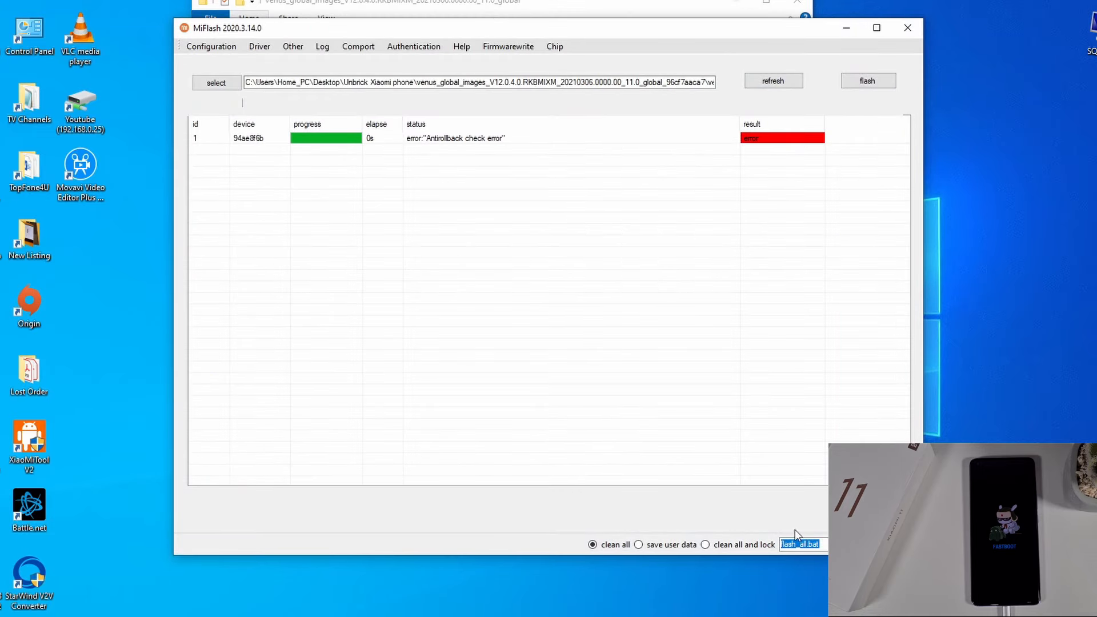
Step: Check the script name set in MiFlash and open flash_all.bat from the ROM folder for editing in Notepad
left_click(799, 544)
left_click(591, 6)
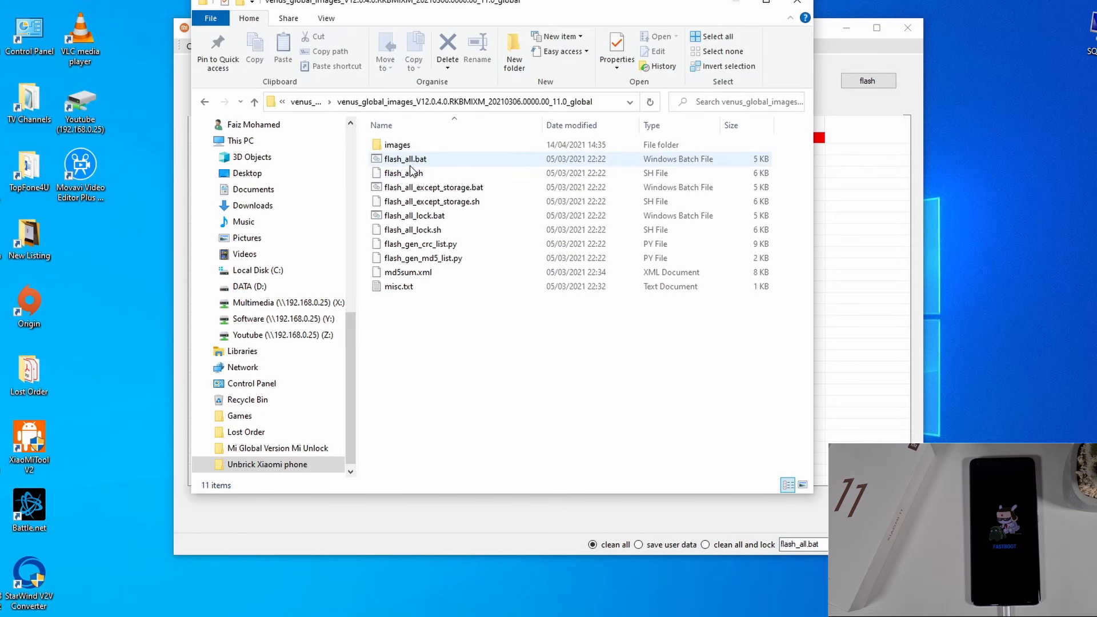
left_click_drag(457, 12, 472, 11)
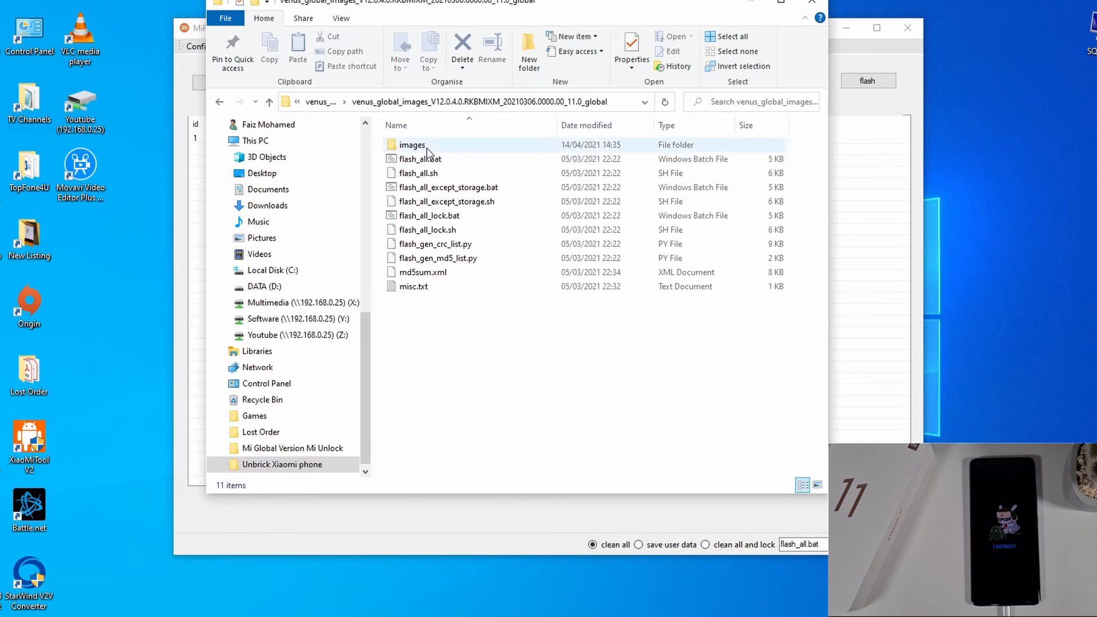
right_click(420, 161)
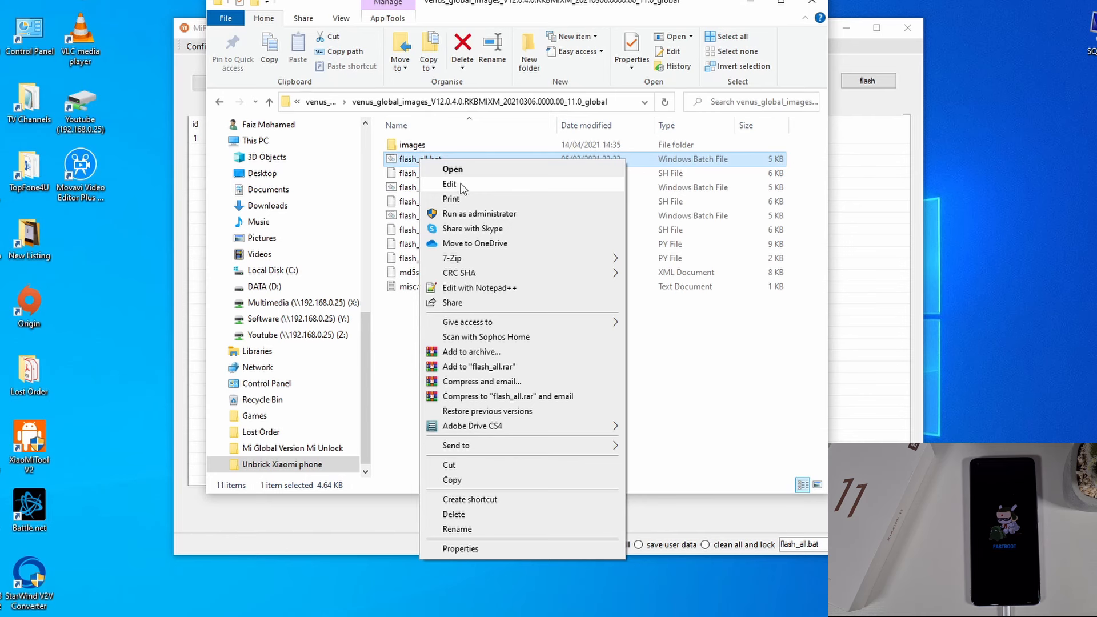
left_click(402, 150)
left_click(409, 159)
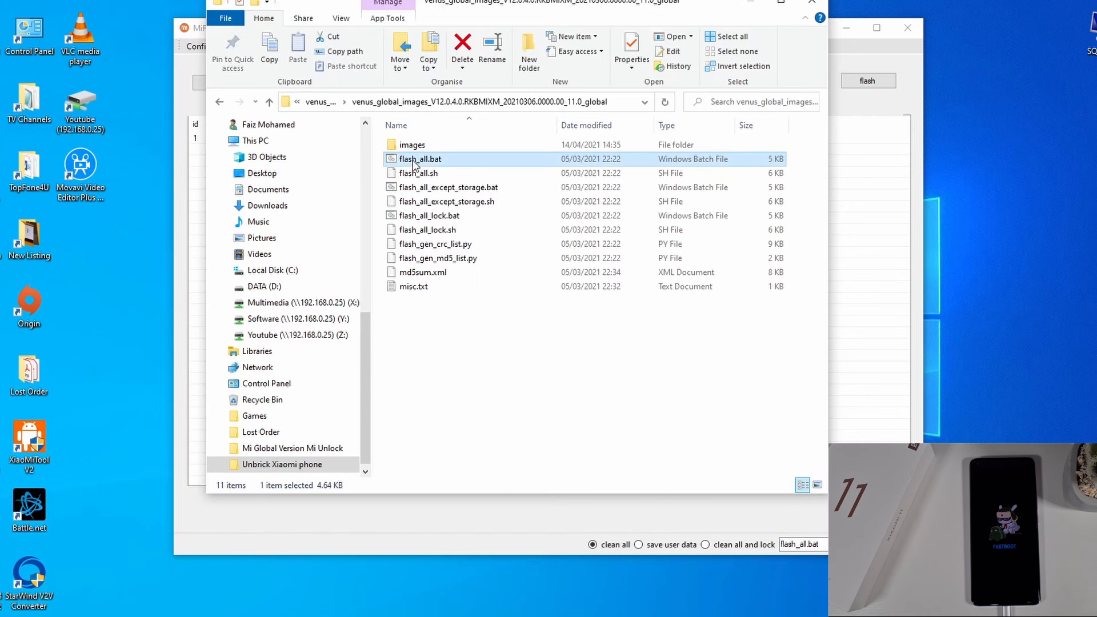
right_click(413, 160)
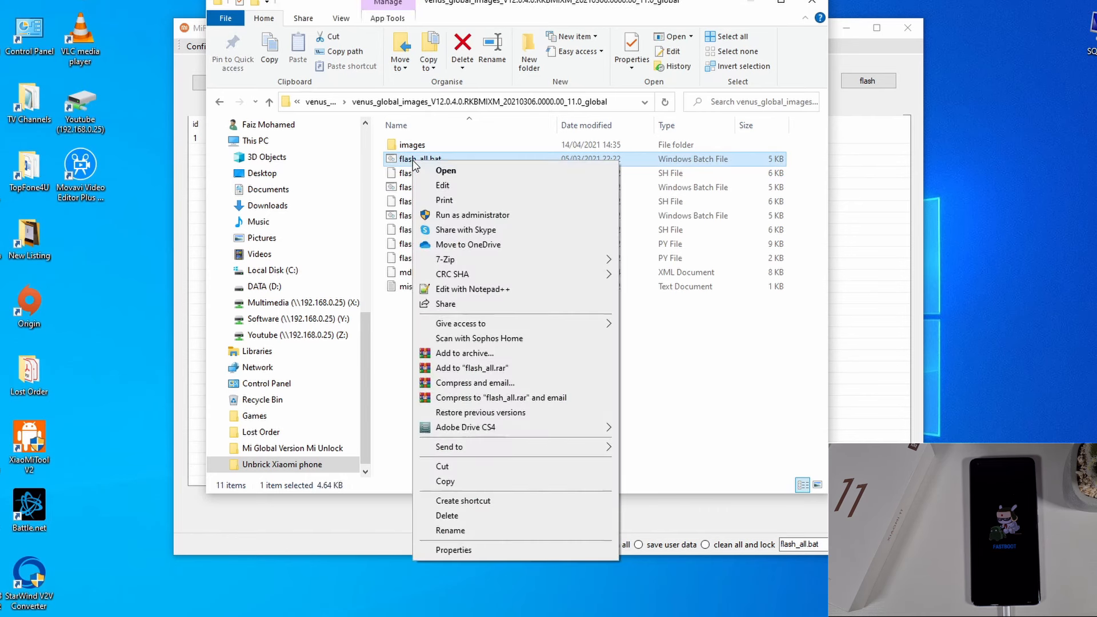
left_click(456, 191)
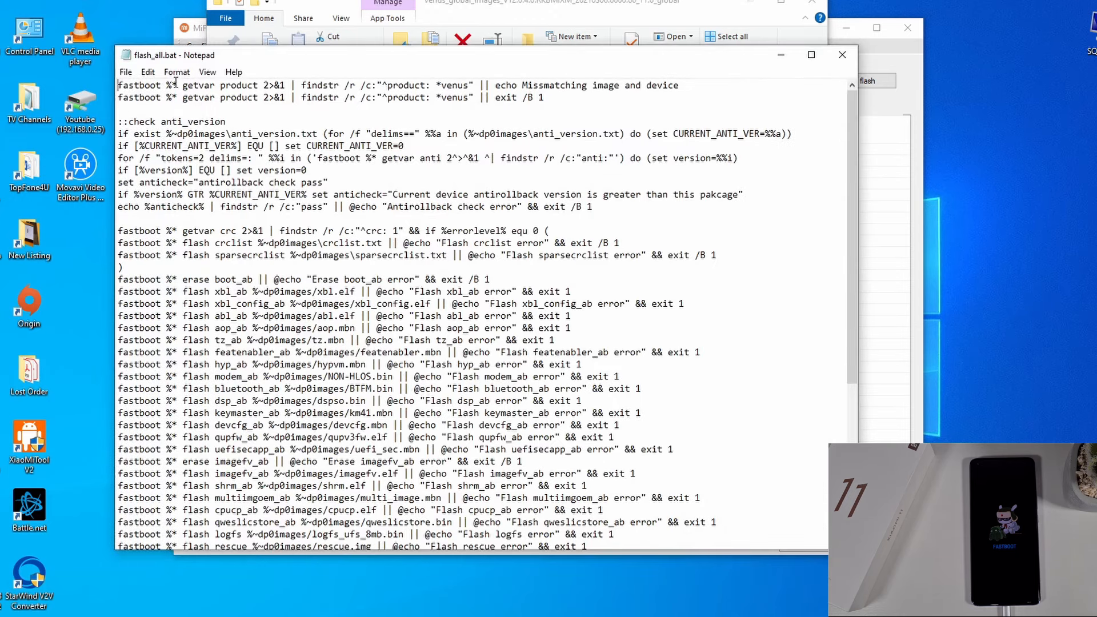
Step: Delete the whole "::check anti_version" block from flash_all.bat, then save and close the file
left_click_drag(116, 122, 605, 208)
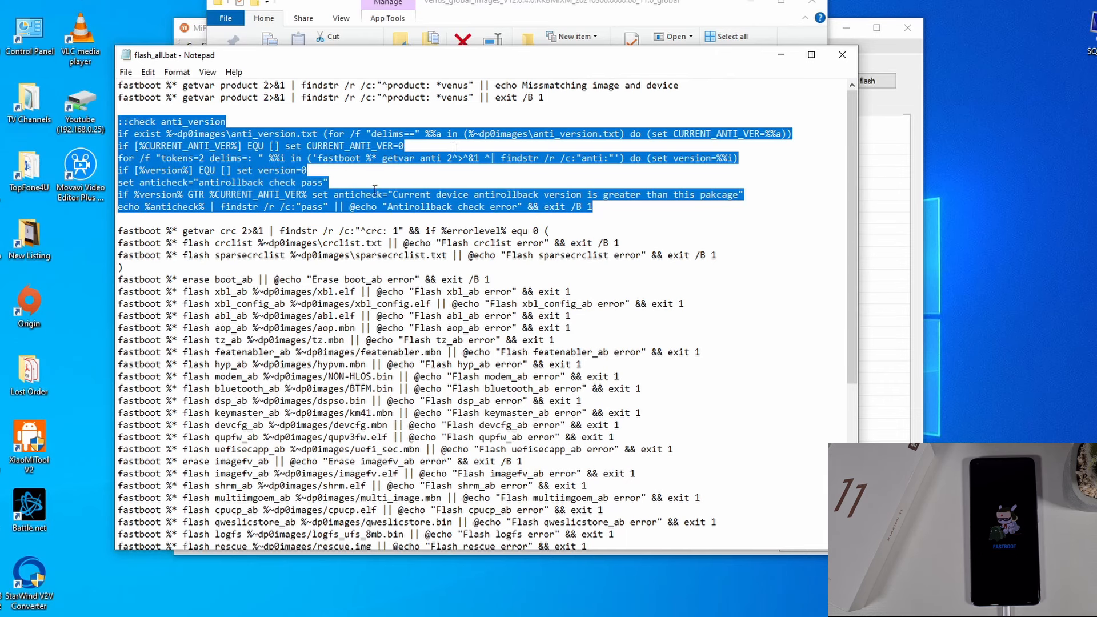
right_click(273, 151)
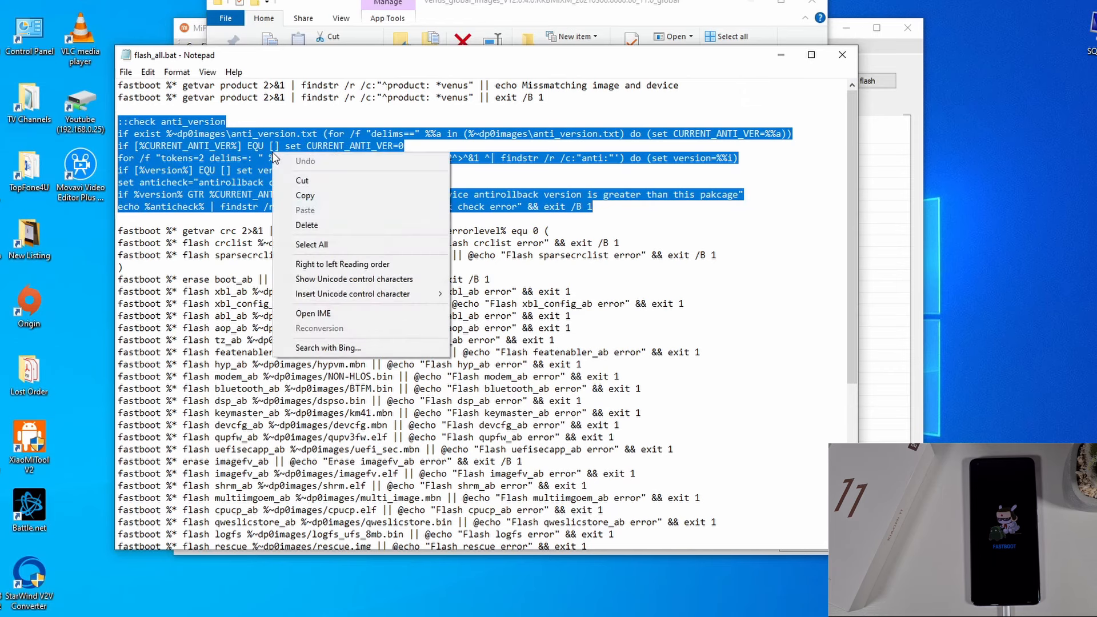
left_click(308, 225)
key("BackSpace")
key("Delete")
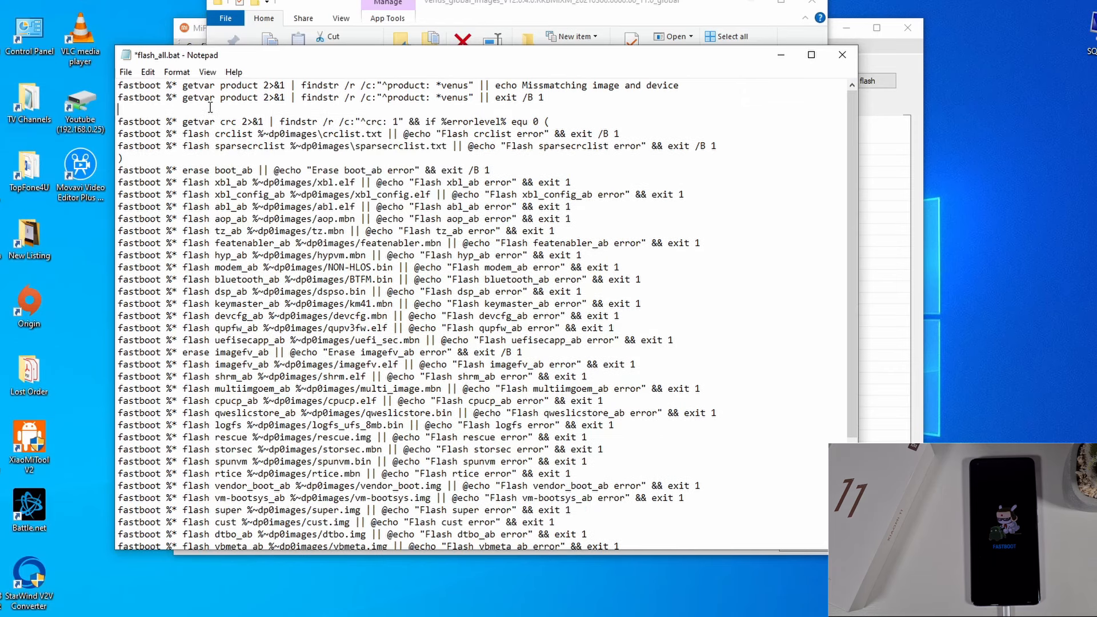
left_click(127, 72)
left_click(147, 132)
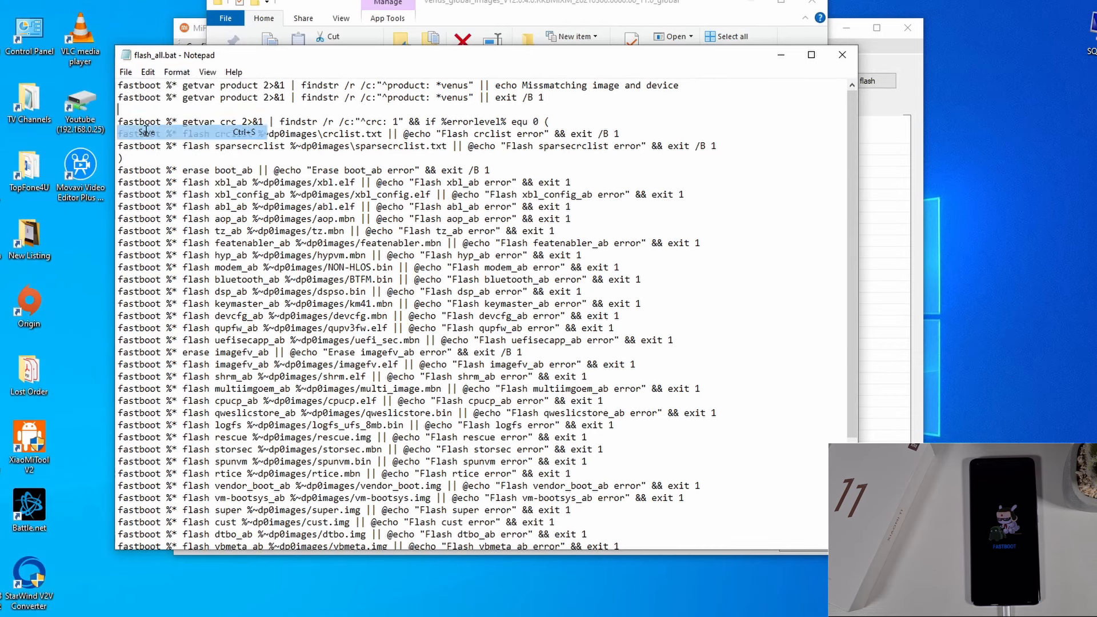
left_click(843, 62)
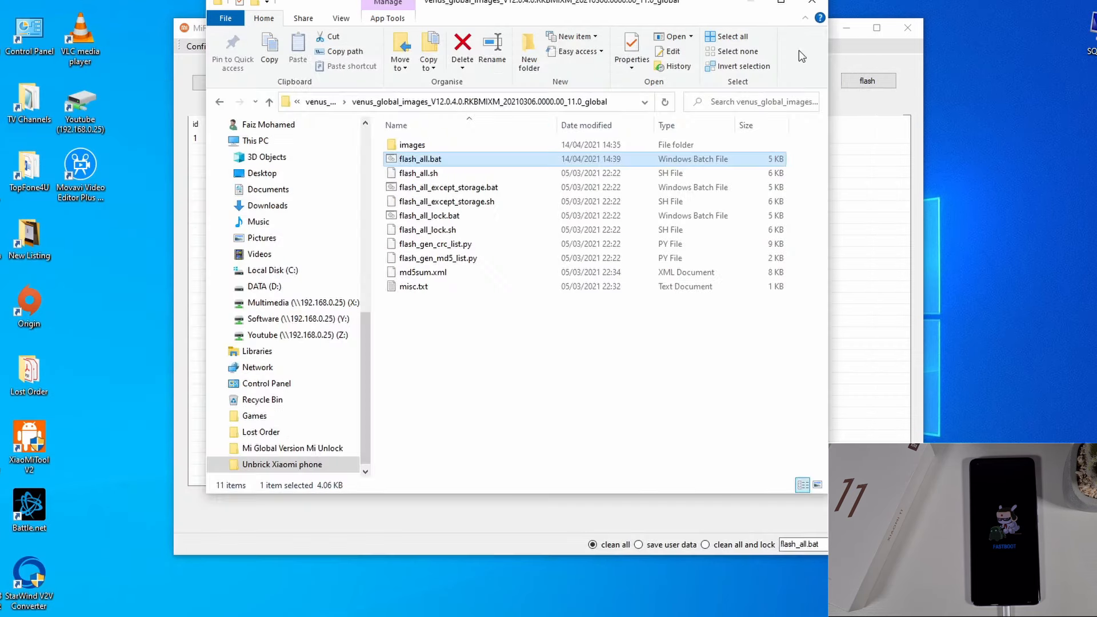
Step: Copy the inner venus_global_images_V12.0.4.0 ROM folder to the root of Local Disk (C:) and close File Explorer
left_click(269, 102)
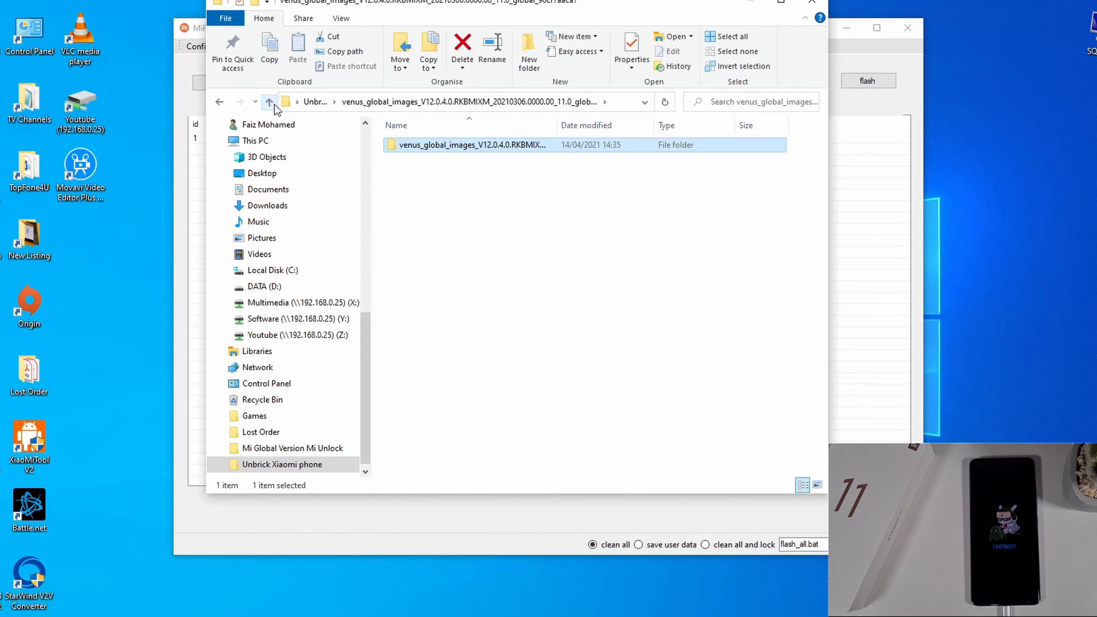
right_click(541, 147)
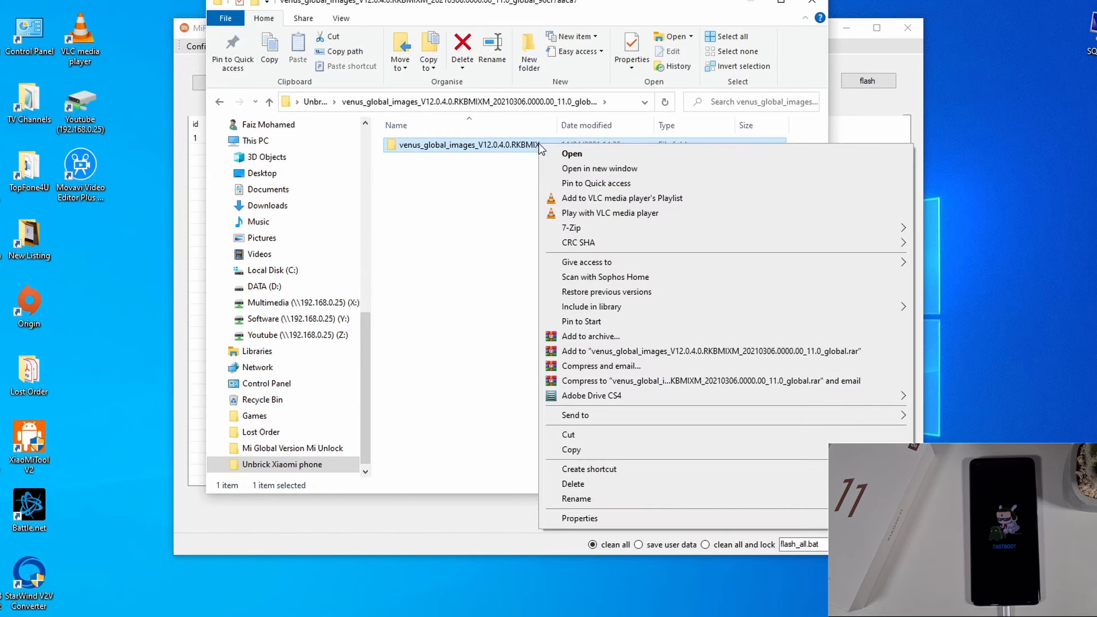
left_click(577, 450)
left_click(271, 270)
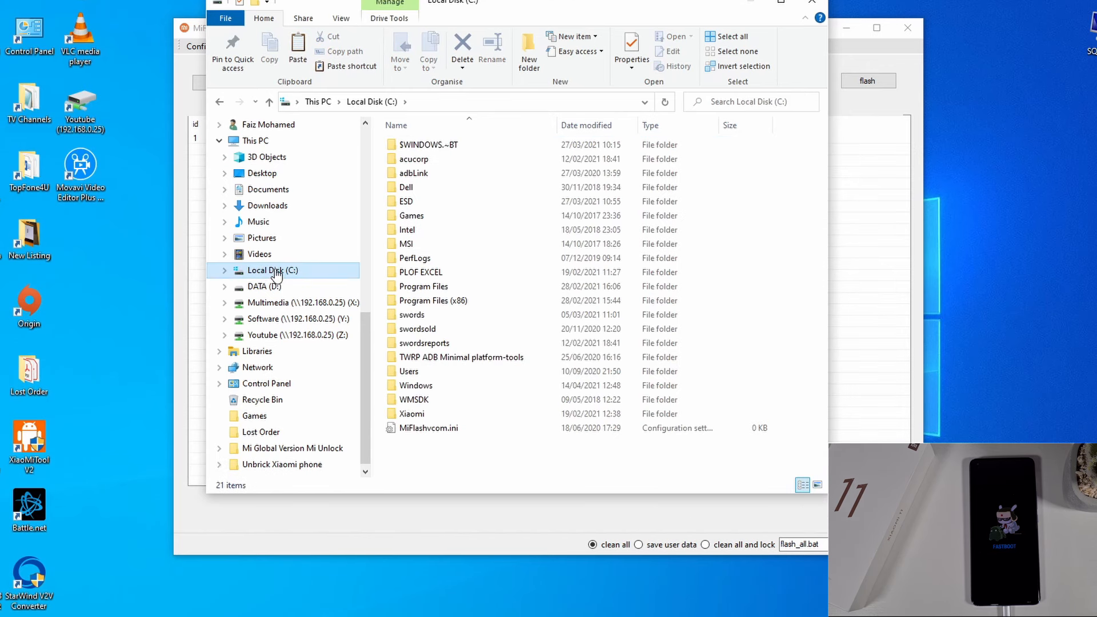
scroll(273, 276, "down", 1)
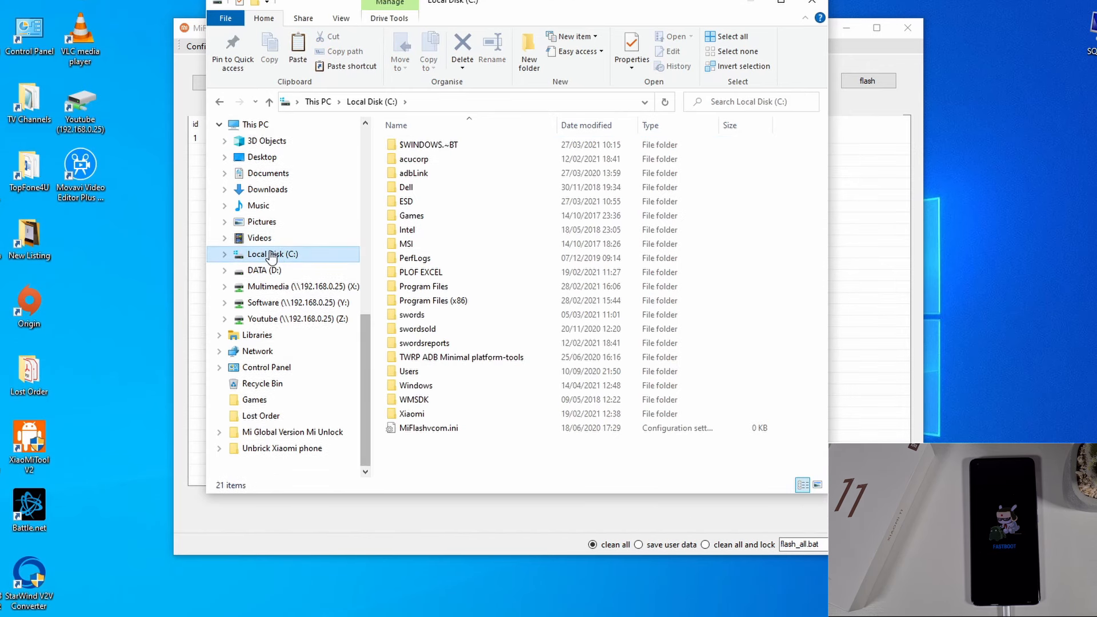
right_click(487, 461)
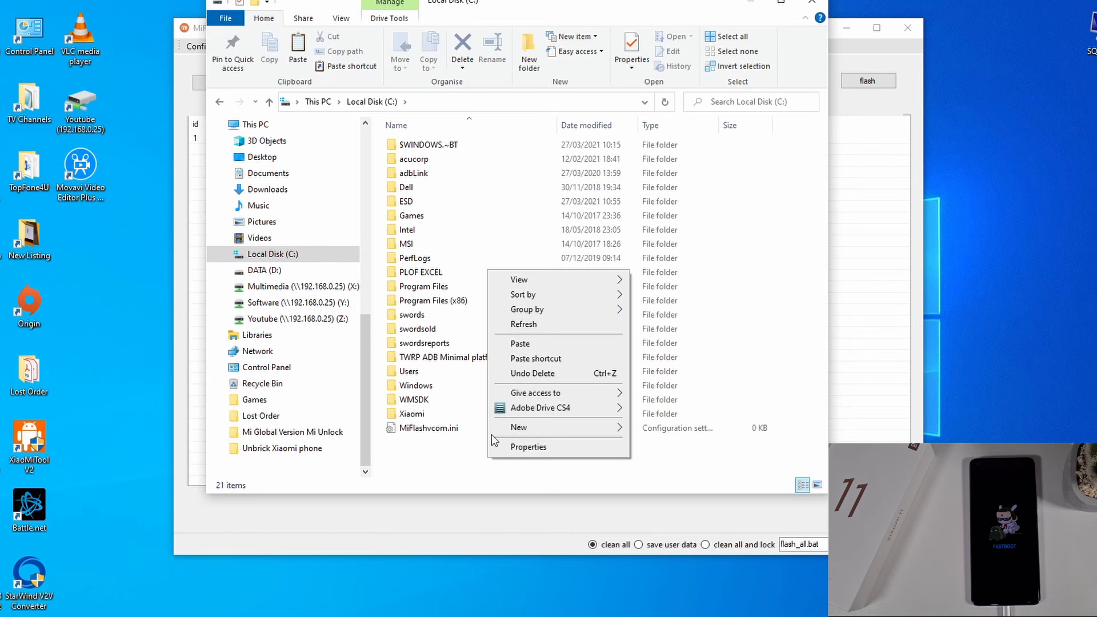
left_click(524, 344)
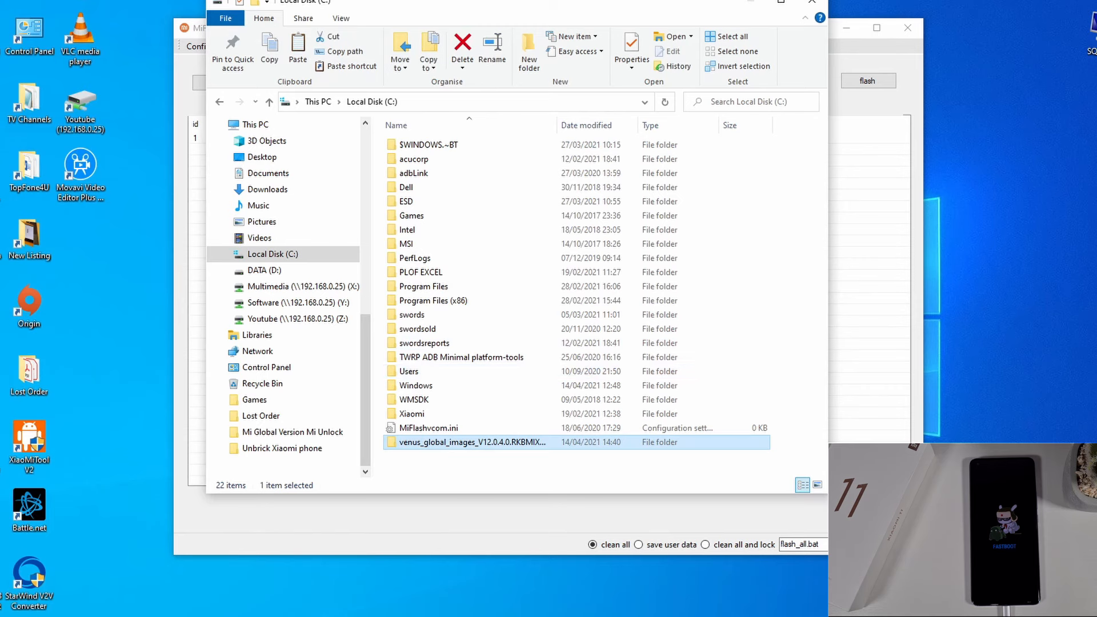
left_click(811, 3)
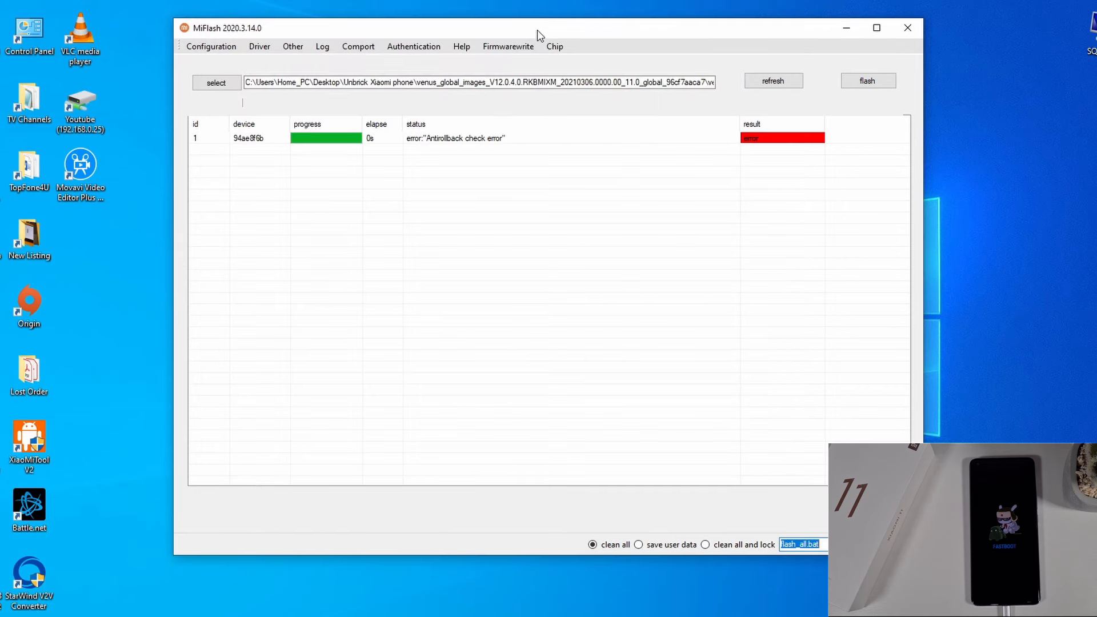
Step: Set the ROM path in MiFlash to the venus_global_images_V12.0.4.0.RKBMIXM_20210306.0000.00_11.0_global folder on Local Disk (C:)
left_click_drag(535, 29, 527, 19)
left_click(447, 76)
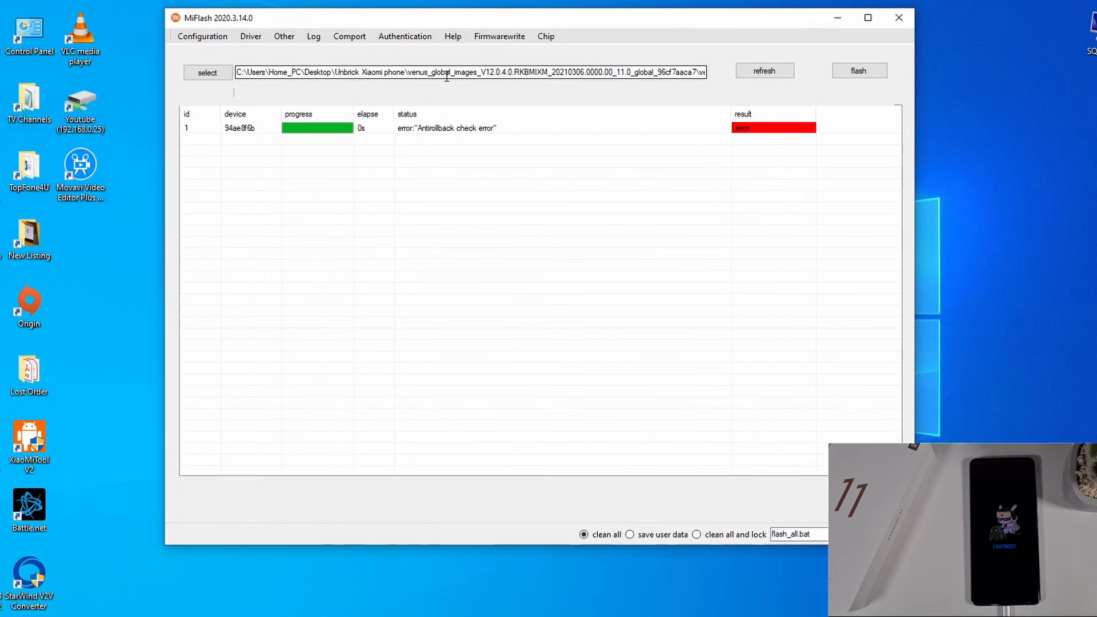
left_click(215, 74)
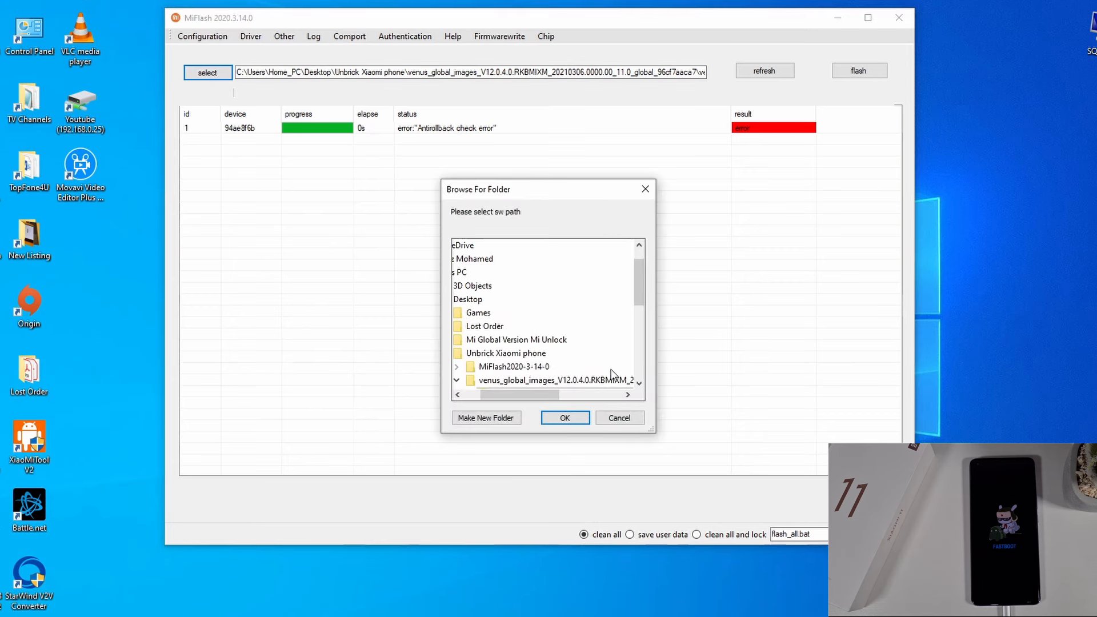
left_click_drag(545, 396, 508, 396)
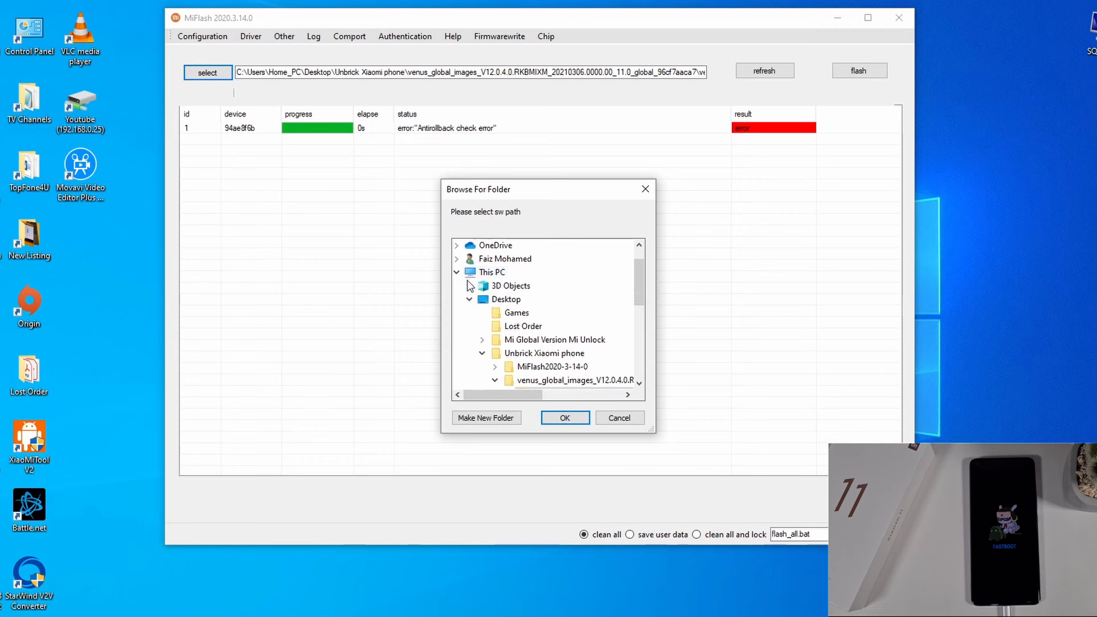
left_click(469, 298)
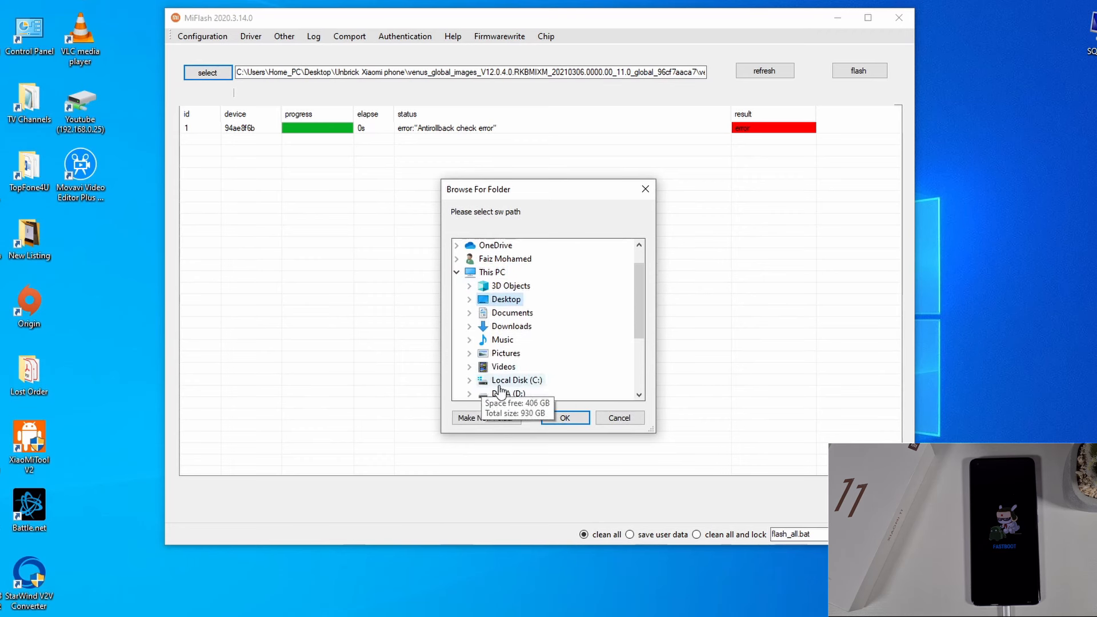
left_click(469, 380)
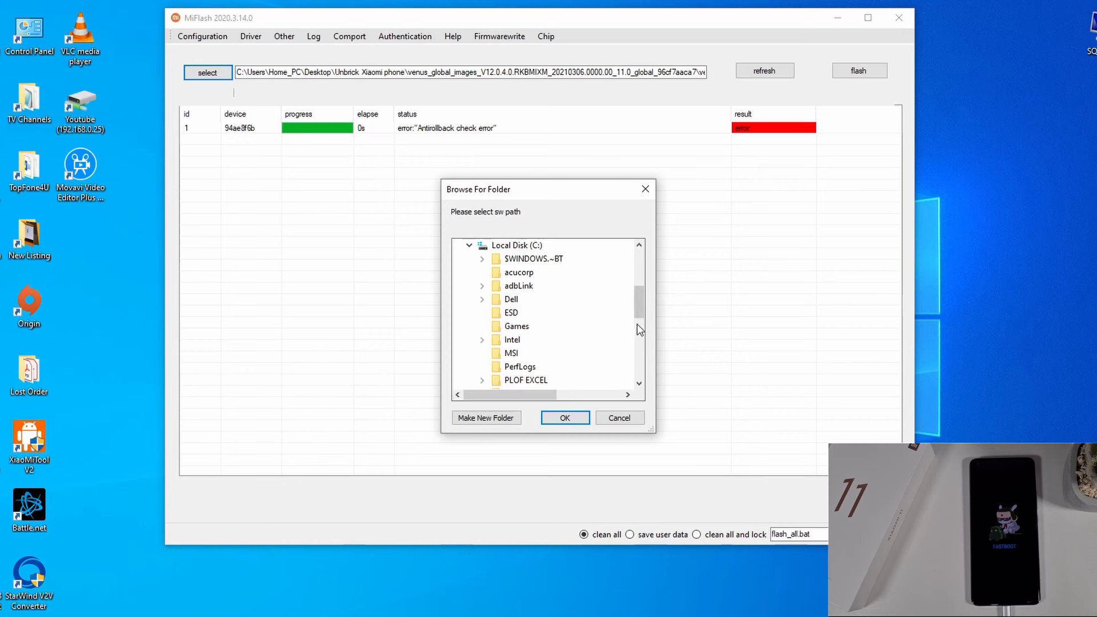
left_click_drag(635, 307, 640, 351)
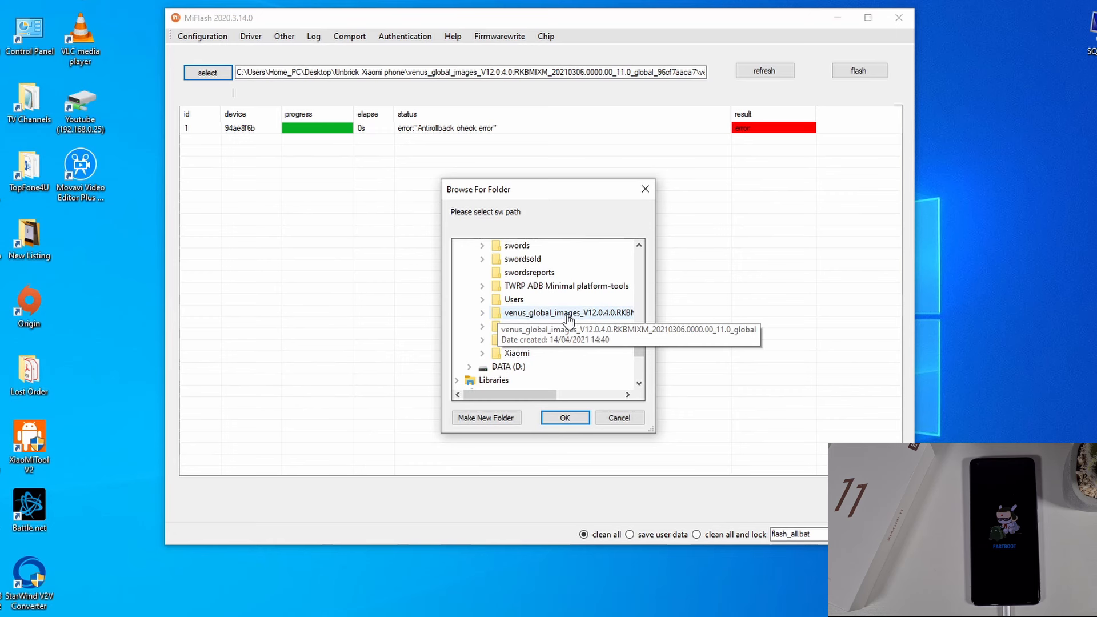
left_click(569, 314)
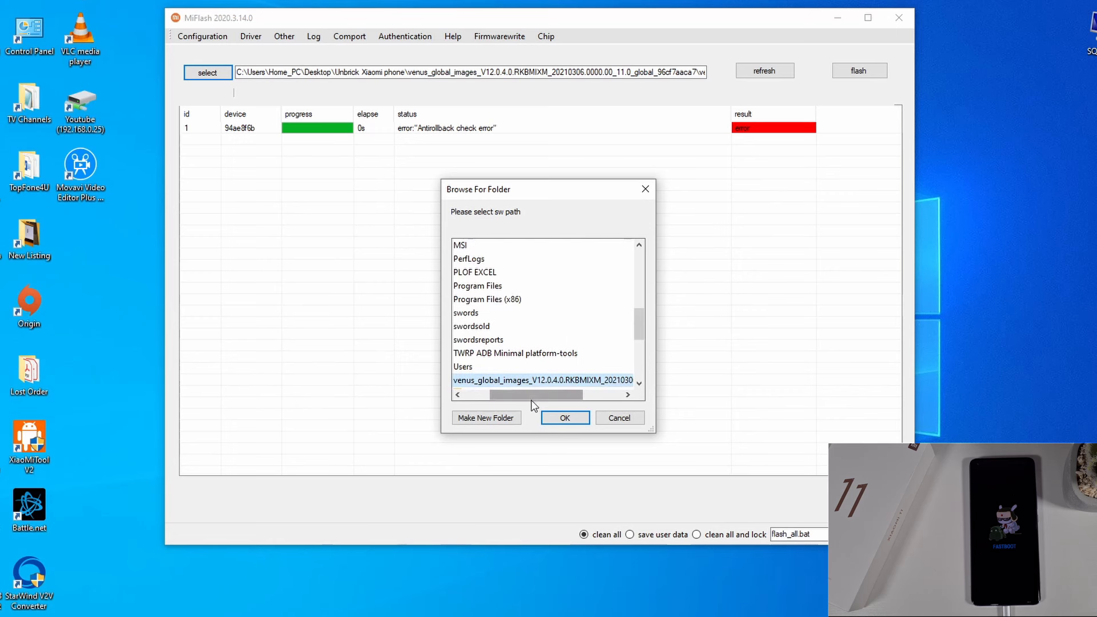
mouse_move(502, 395)
left_mouse_down()
mouse_move(512, 397)
mouse_move(491, 400)
left_mouse_up()
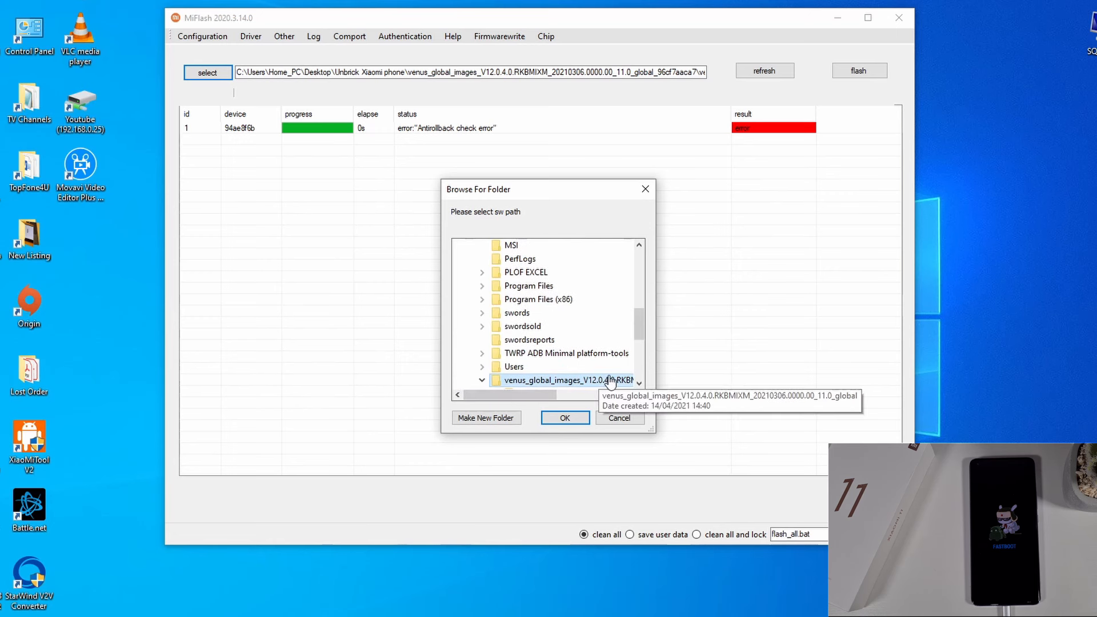
left_click(564, 417)
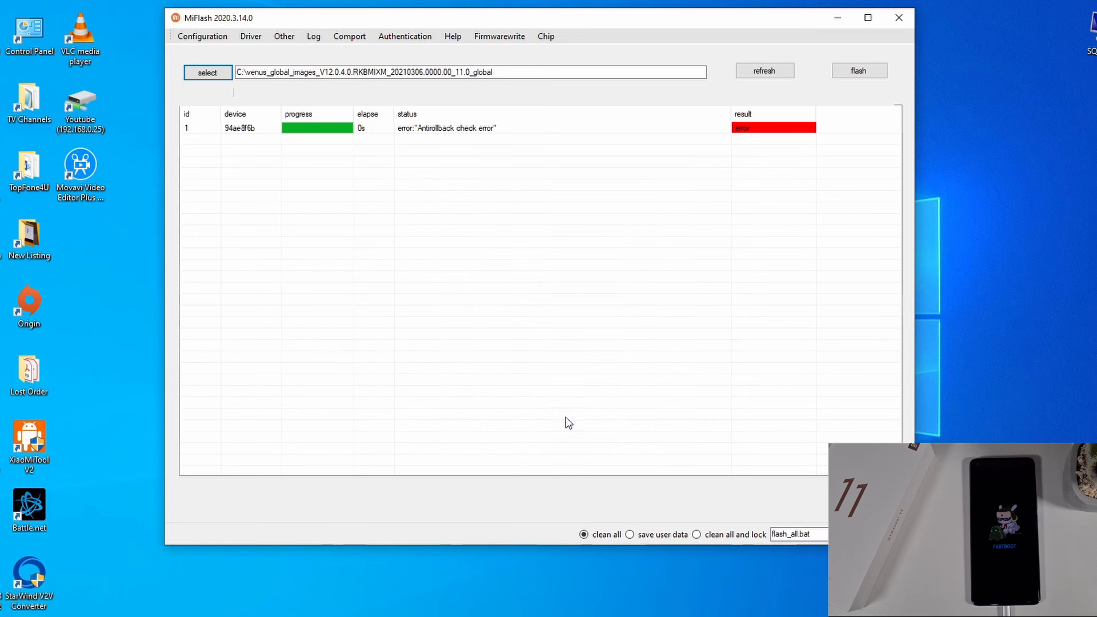
Step: Refresh the device list, flash the phone using clean all with flash_all.bat, and close MiFlash after the run ends
left_click(774, 74)
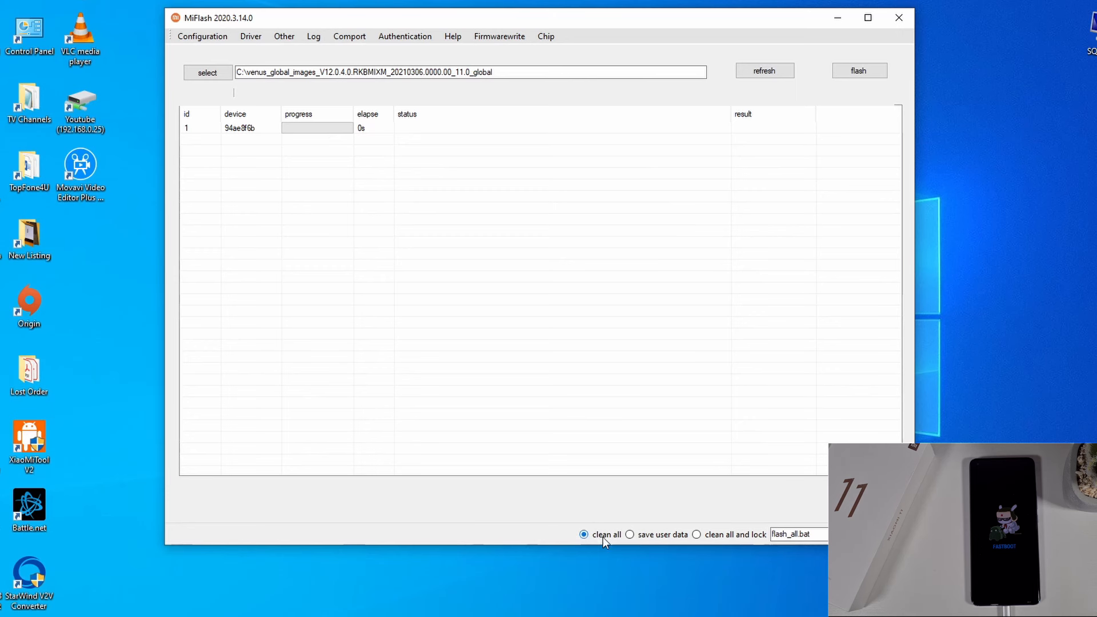
left_click(875, 76)
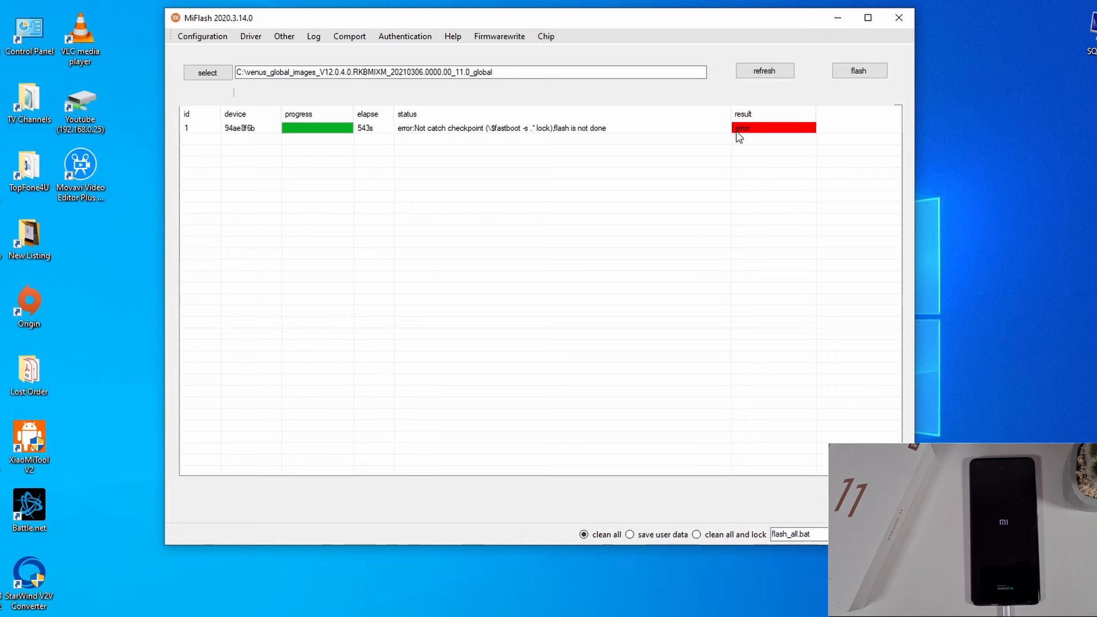
left_click(898, 17)
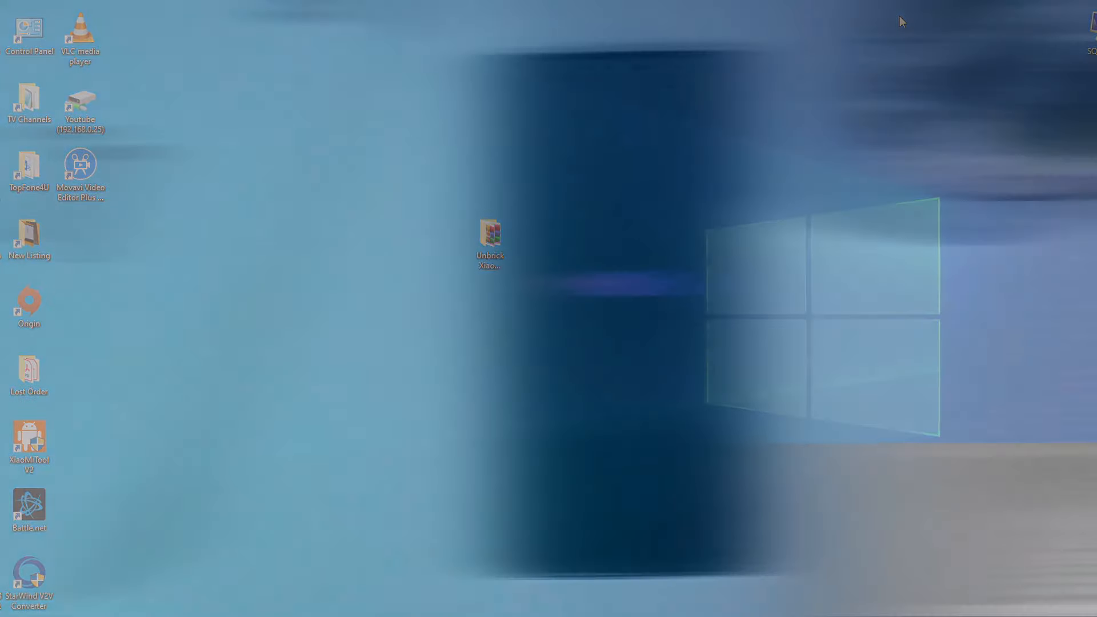